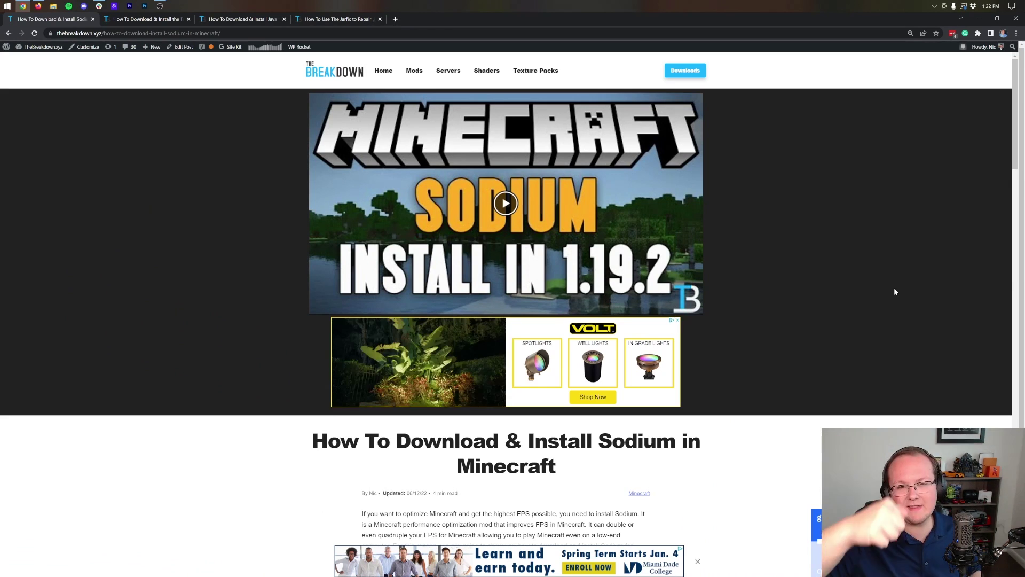
Look through the Sodium installation guide and open its Sodium download page
scroll(762, 234, down, 2)
scroll(762, 233, down, 3)
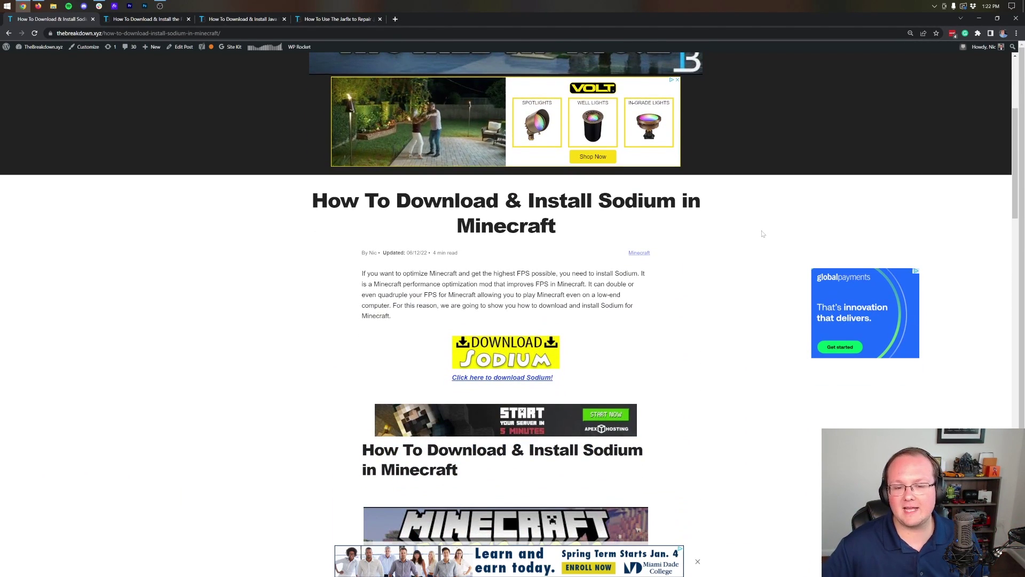
scroll(762, 233, down, 2)
scroll(762, 233, down, 4)
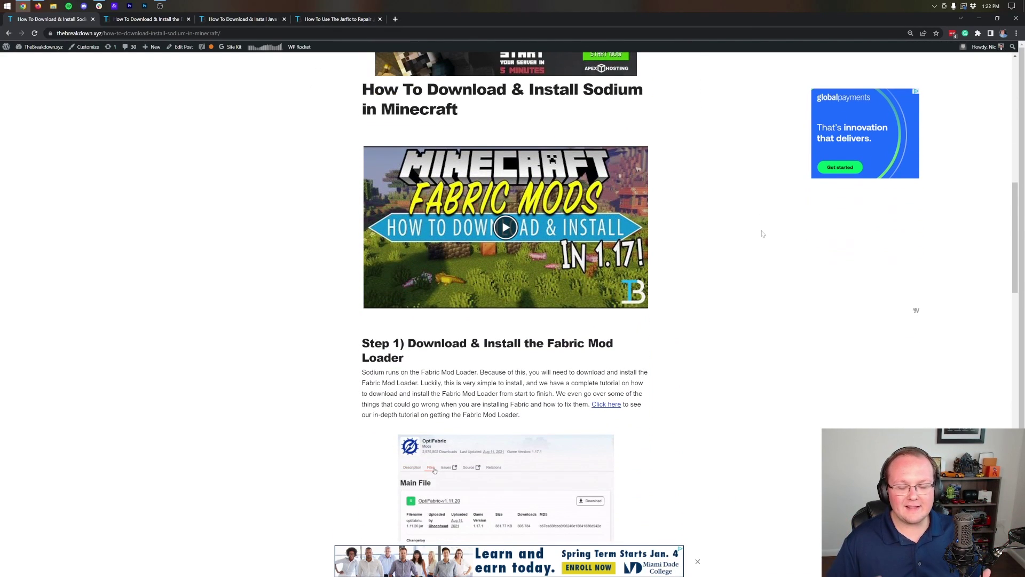
scroll(762, 233, down, 4)
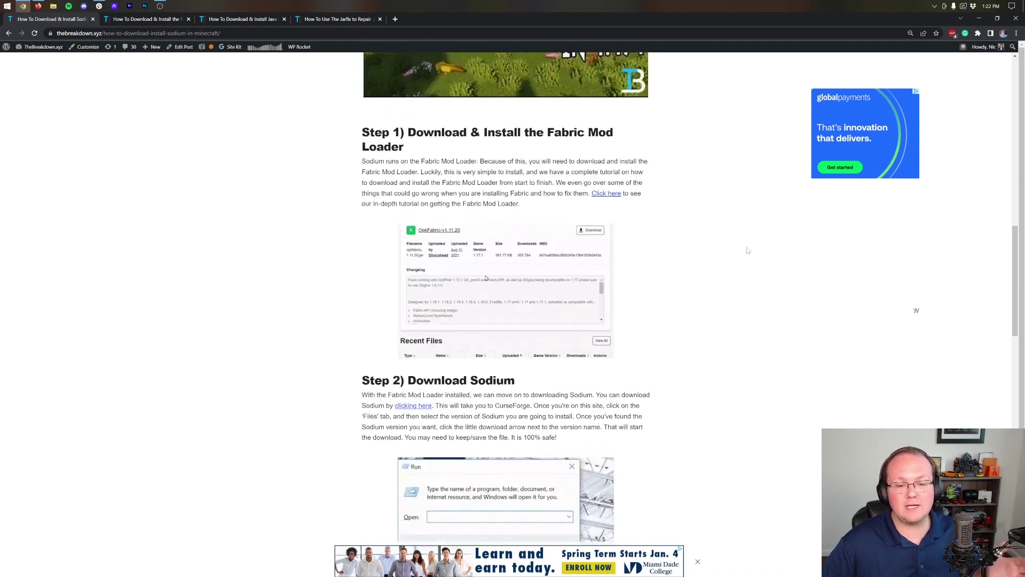
scroll(687, 333, up, 8)
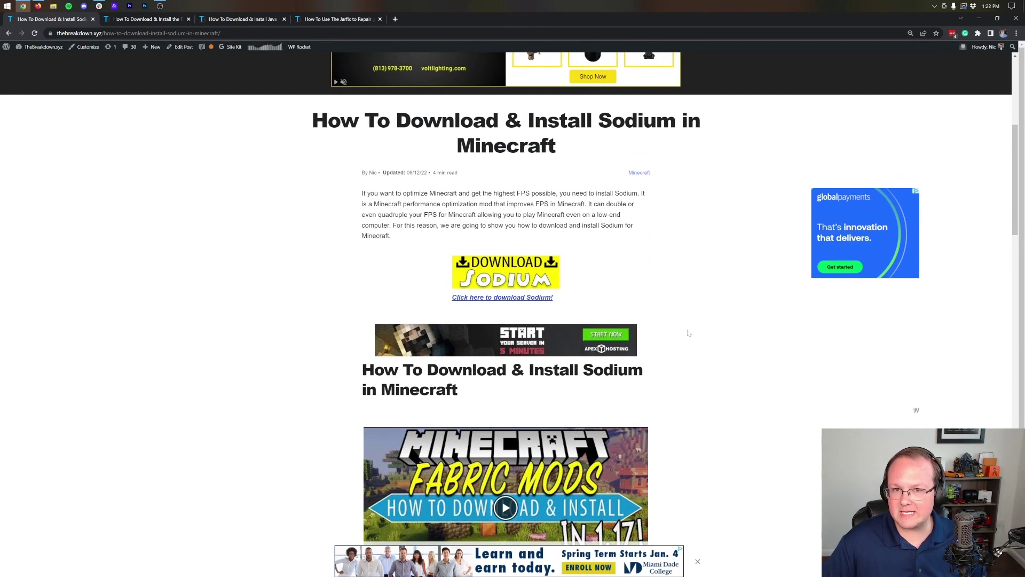
scroll(688, 332, up, 1)
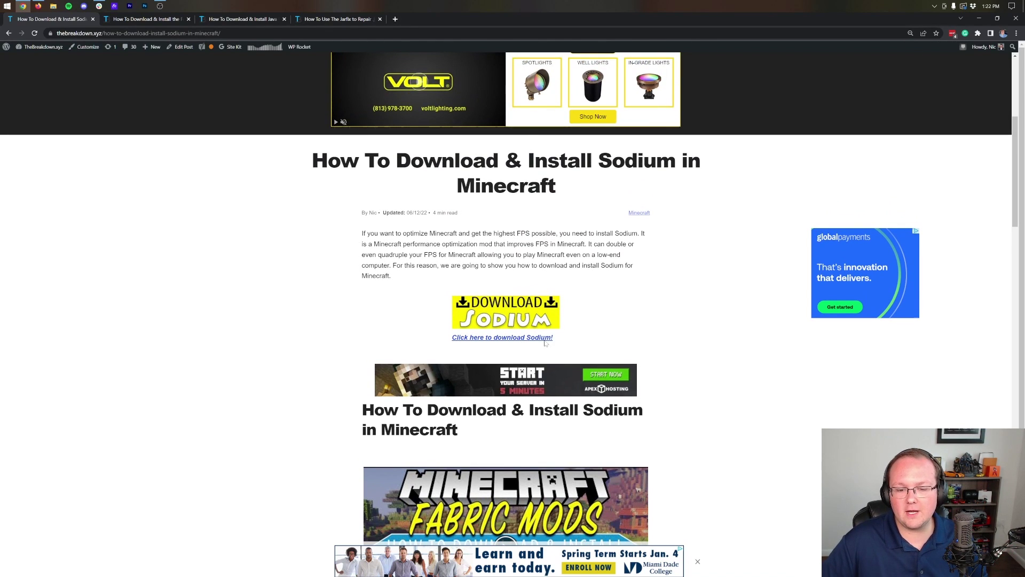
click(484, 319)
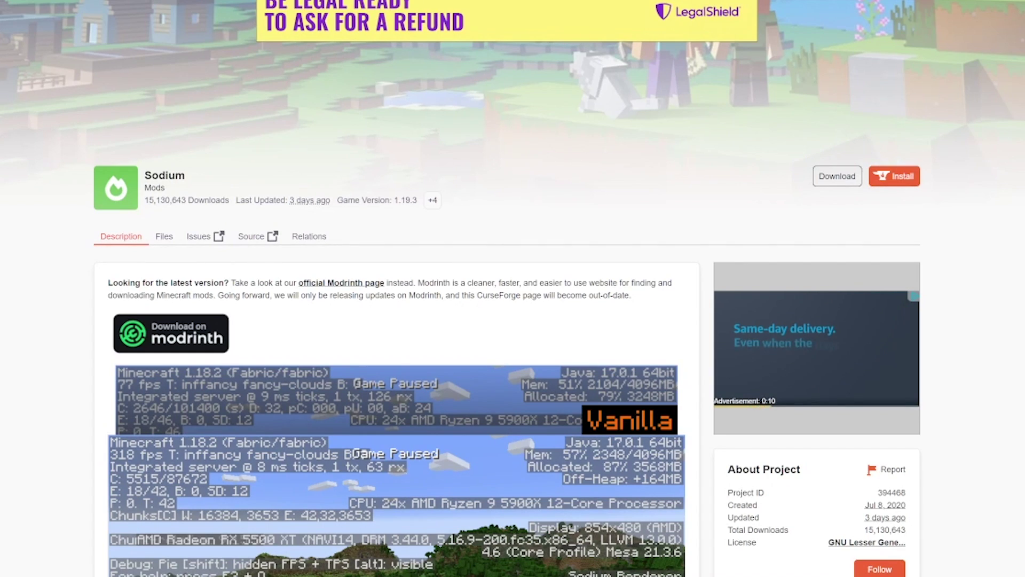
Download Sodium 0.4.6 for Minecraft 1.19 from the recent files on the CurseForge page
scroll(771, 150, down, 1)
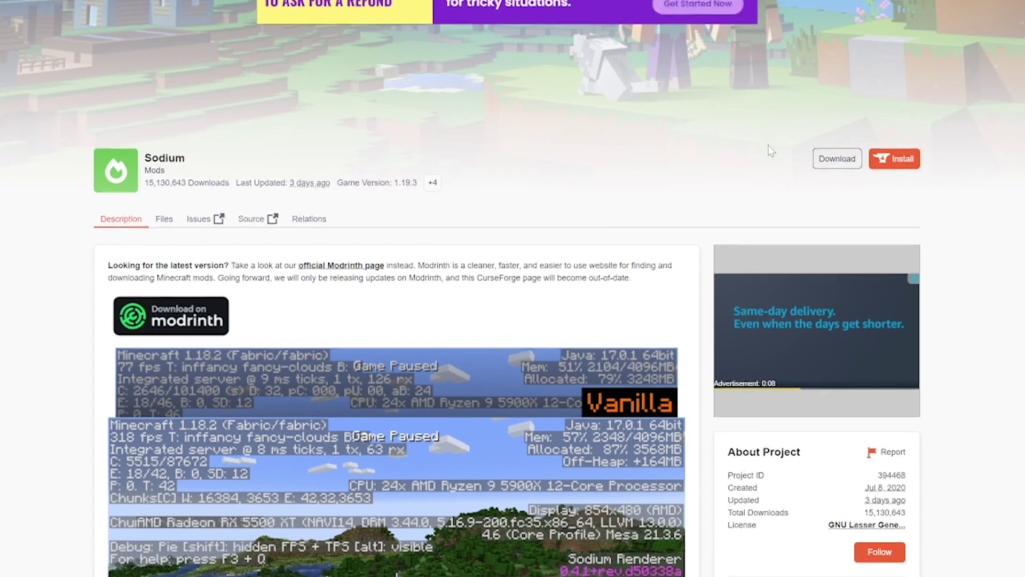
scroll(771, 150, down, 10)
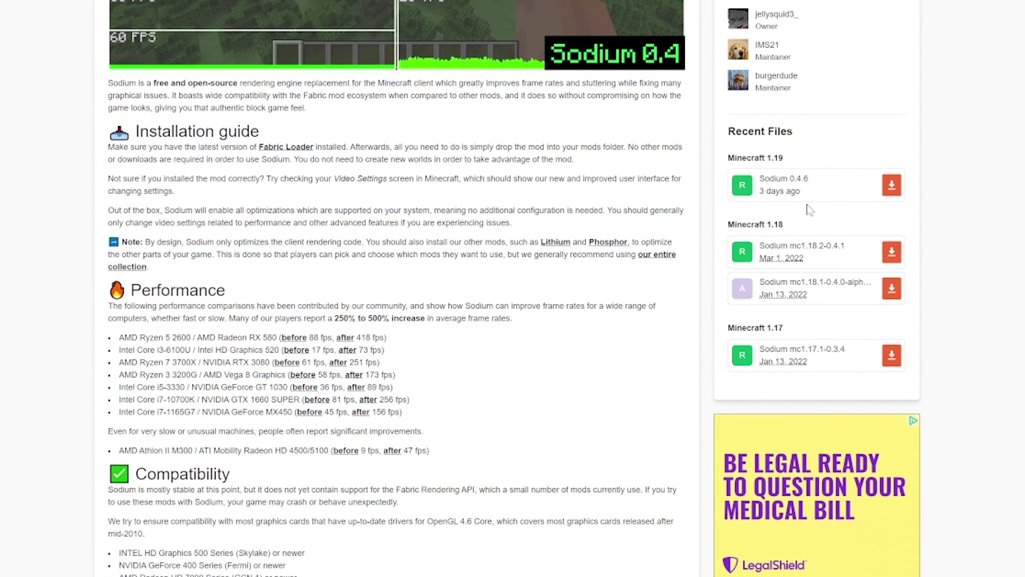
click(892, 196)
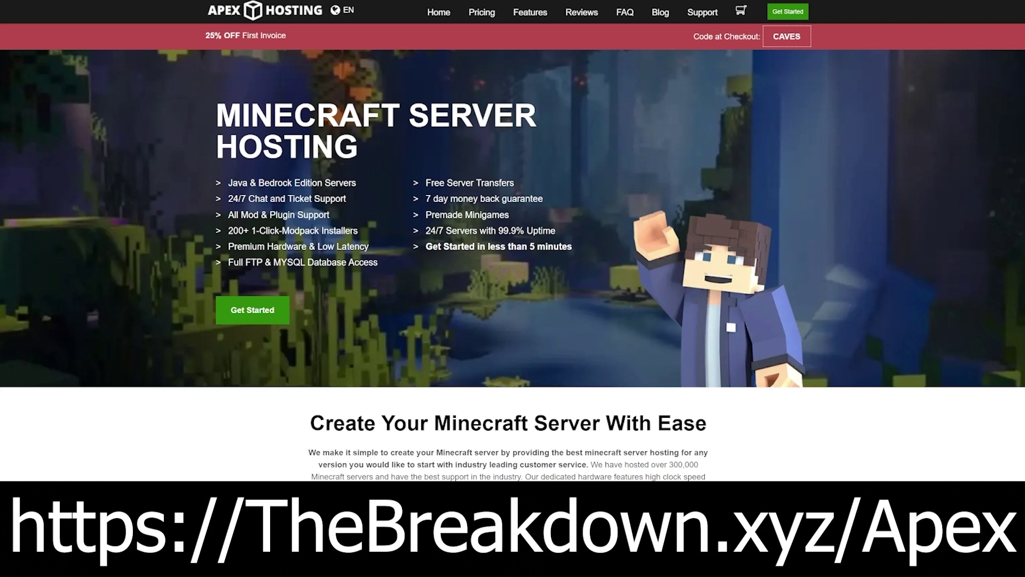
Examine the Apex Hosting feature list, including mod support, hardware, setup time and DDoS protection
mouse_move(228, 199)
mouse_down()
mouse_move(327, 207)
mouse_move(234, 216)
mouse_up()
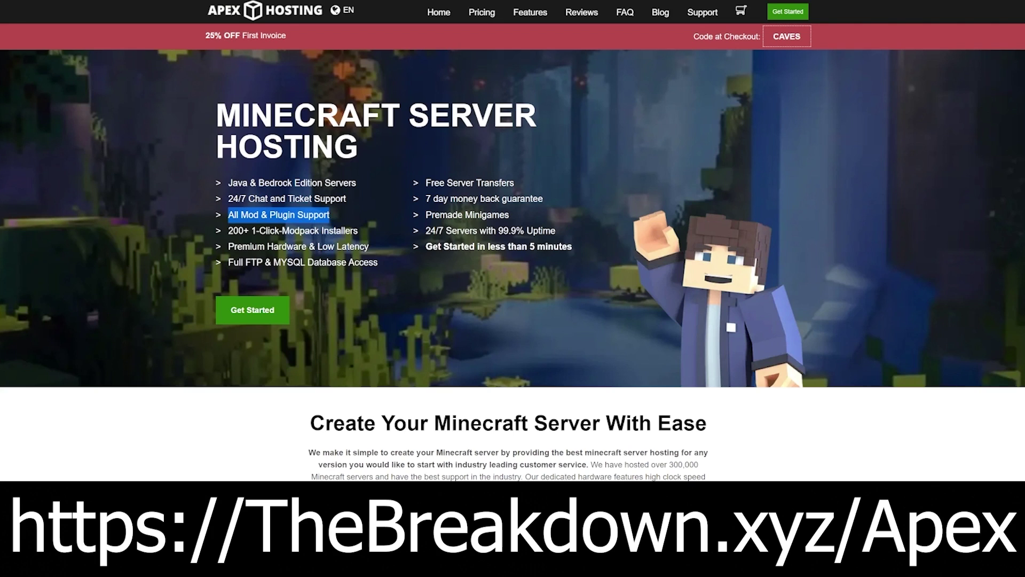
click(231, 247)
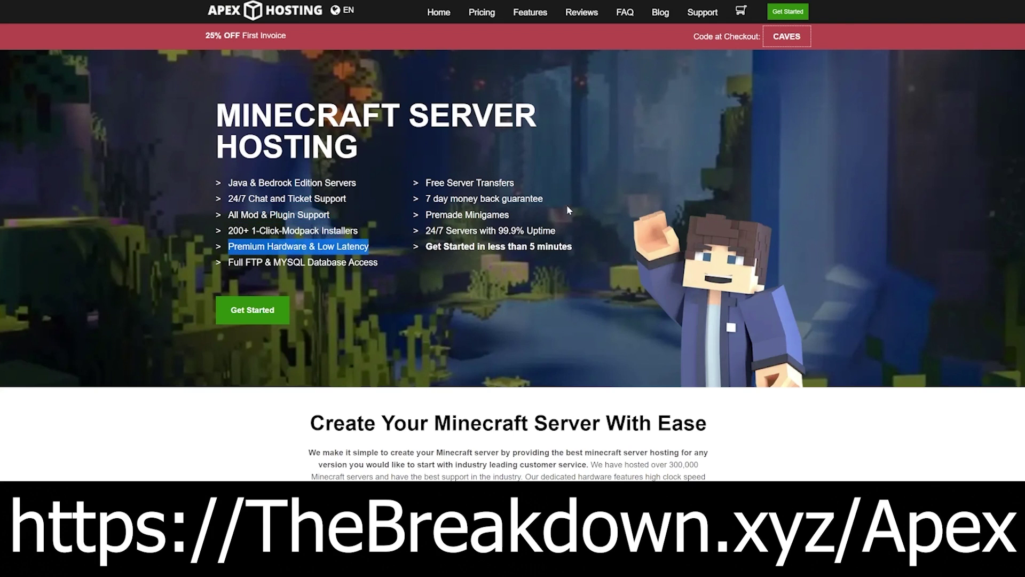
drag(426, 246, 479, 246)
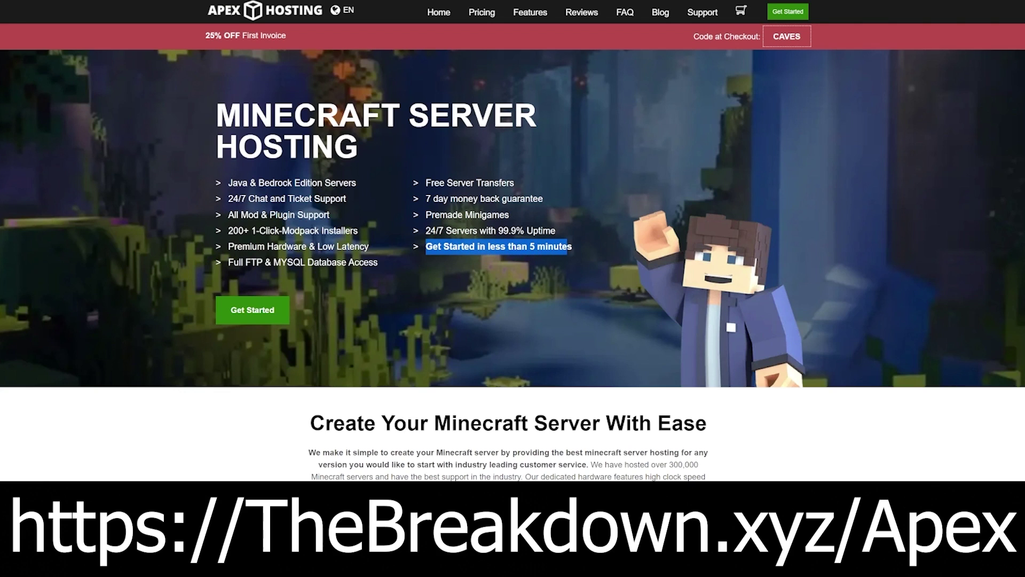
scroll(549, 305, down, 5)
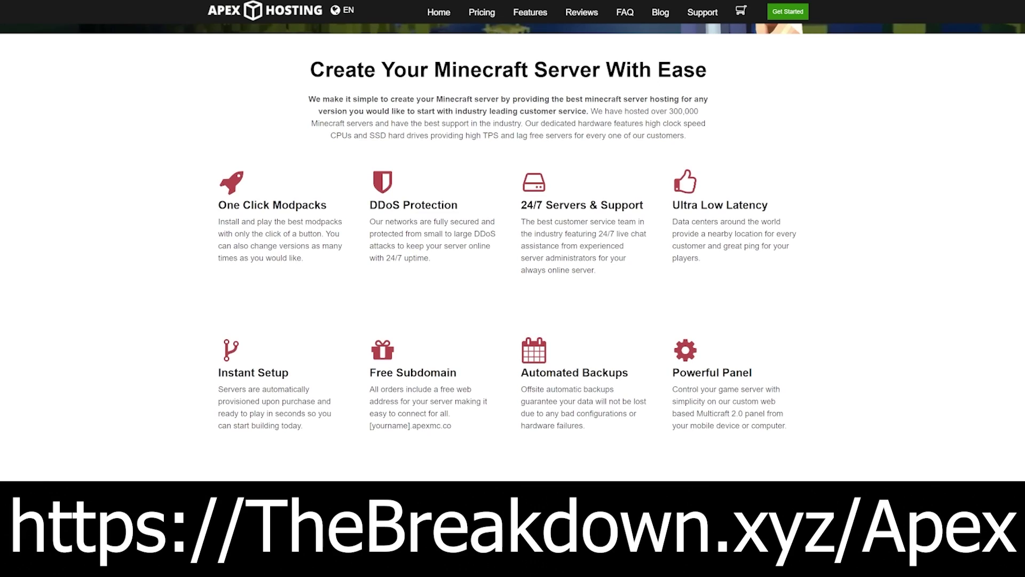
drag(369, 234, 393, 246)
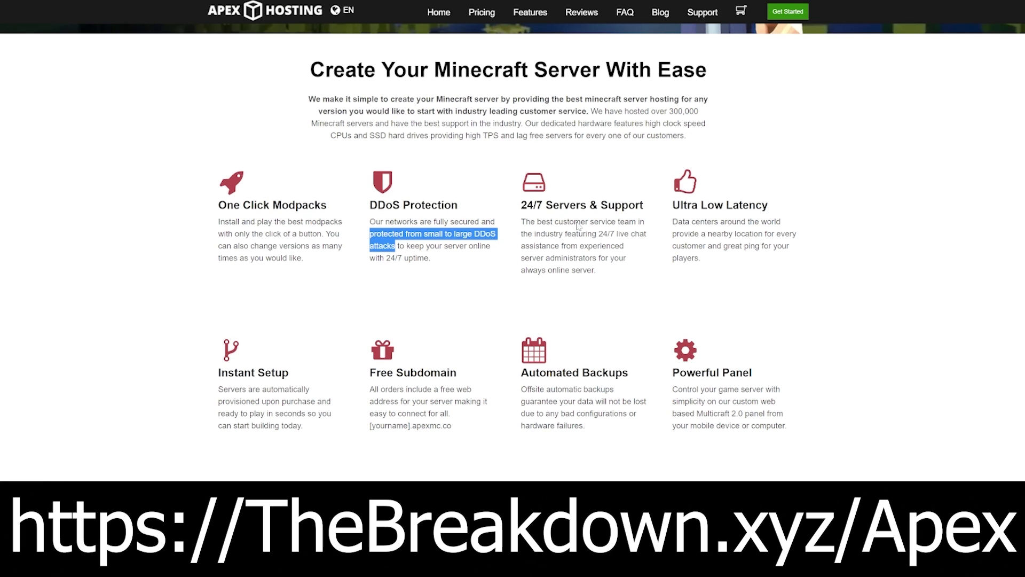
click(612, 308)
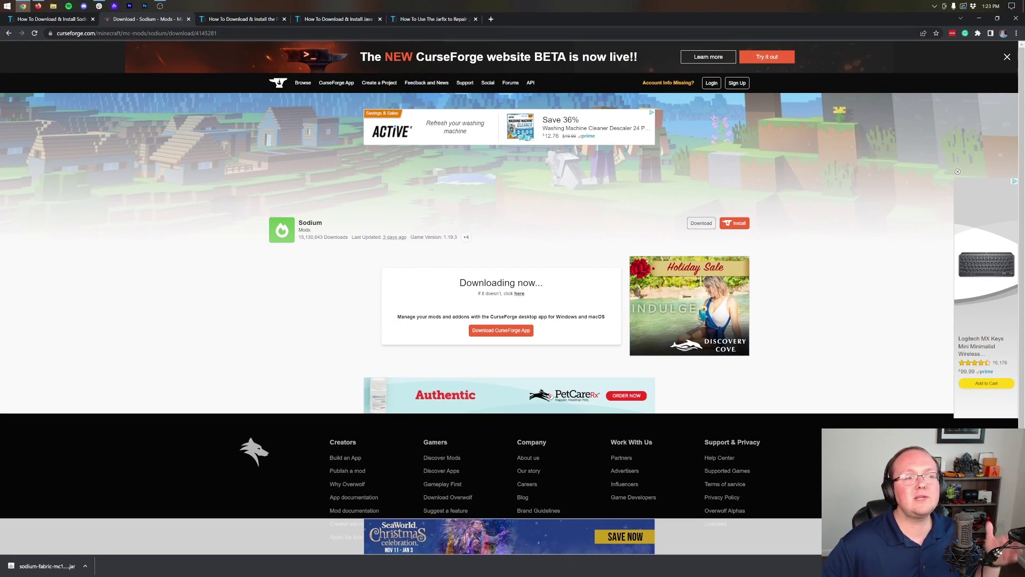
Open the Fabric download page from the Fabric Mod Loader guide and download the universal jar installer
click(238, 20)
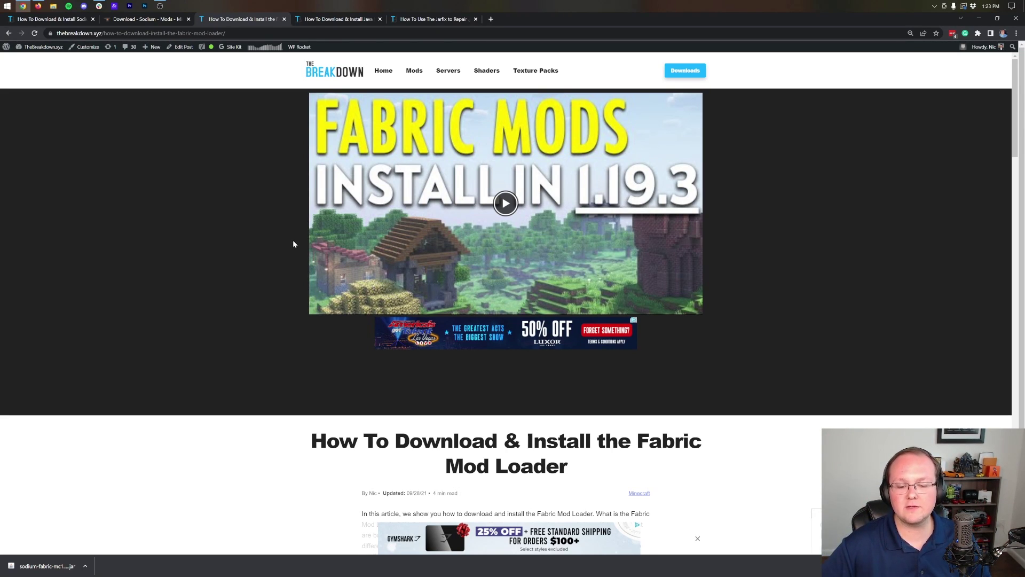
scroll(385, 267, down, 1)
scroll(325, 240, down, 4)
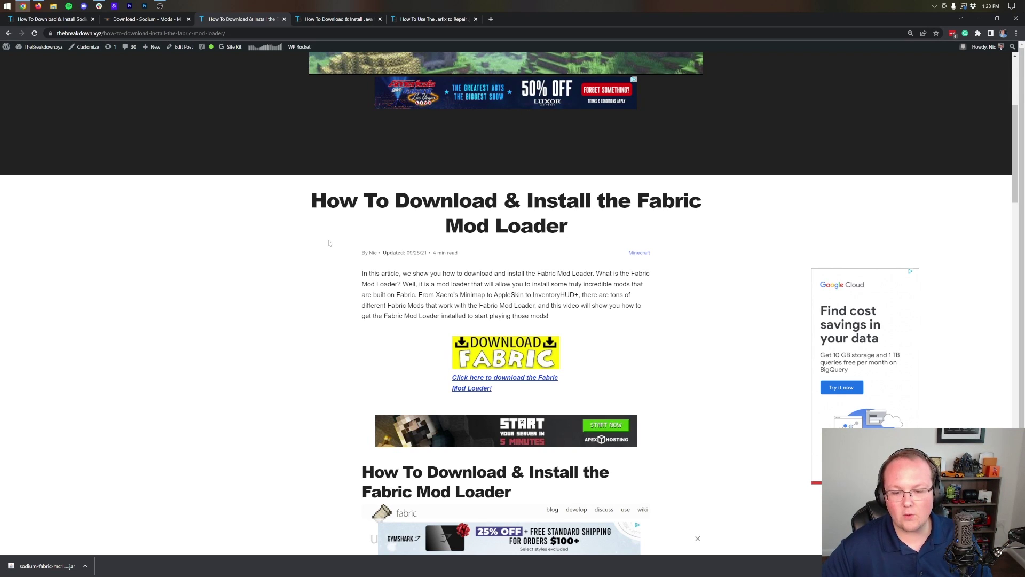
scroll(329, 243, down, 2)
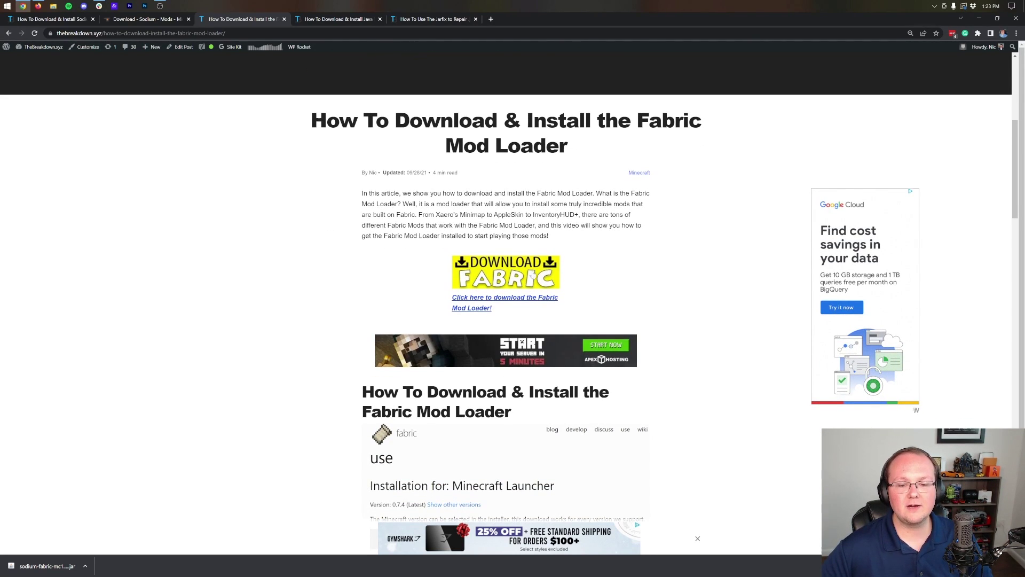
click(491, 275)
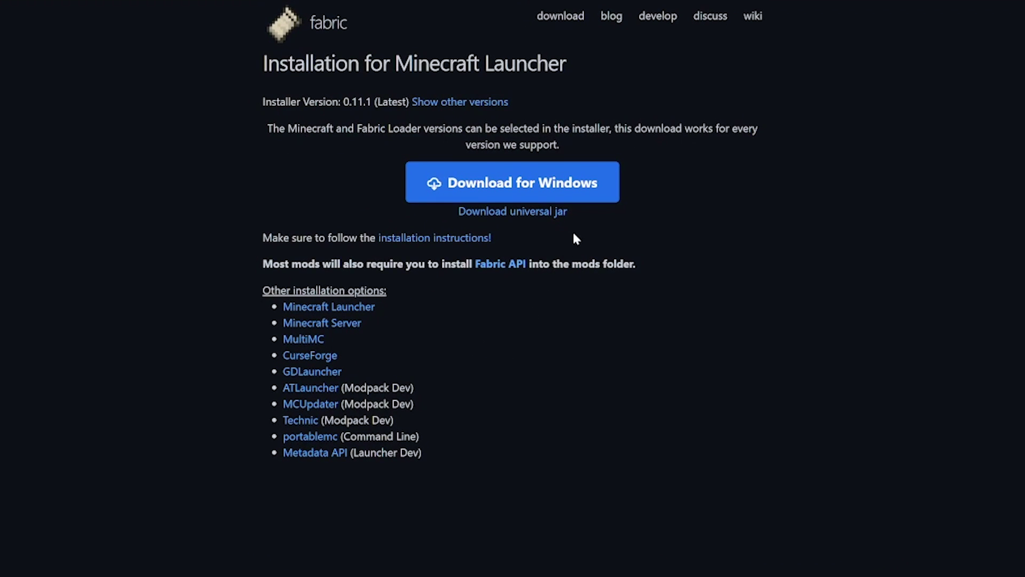
click(532, 211)
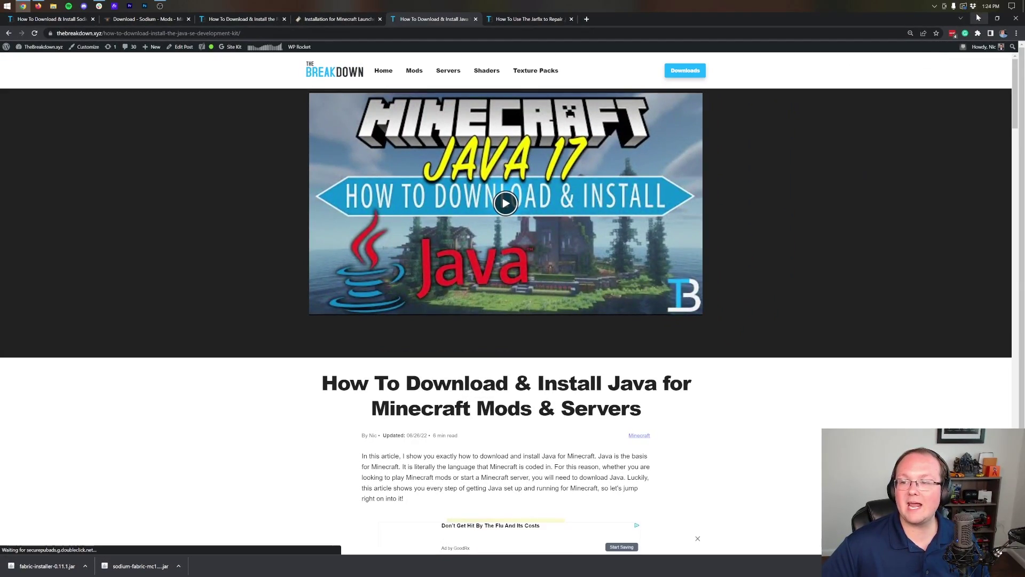
Minimize the browser and advance the desktop to the next background image twice
click(978, 18)
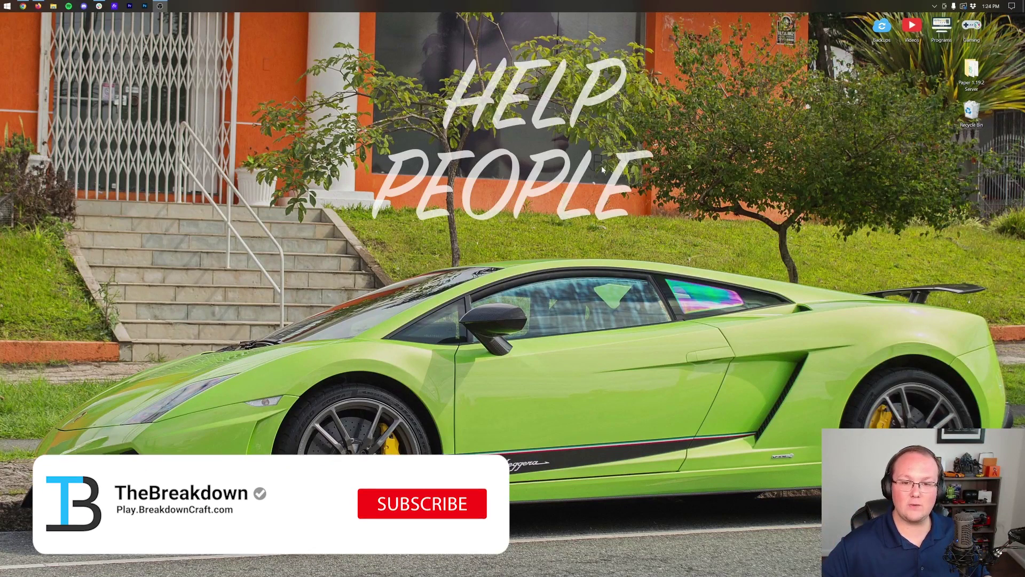
right_click(582, 150)
click(614, 248)
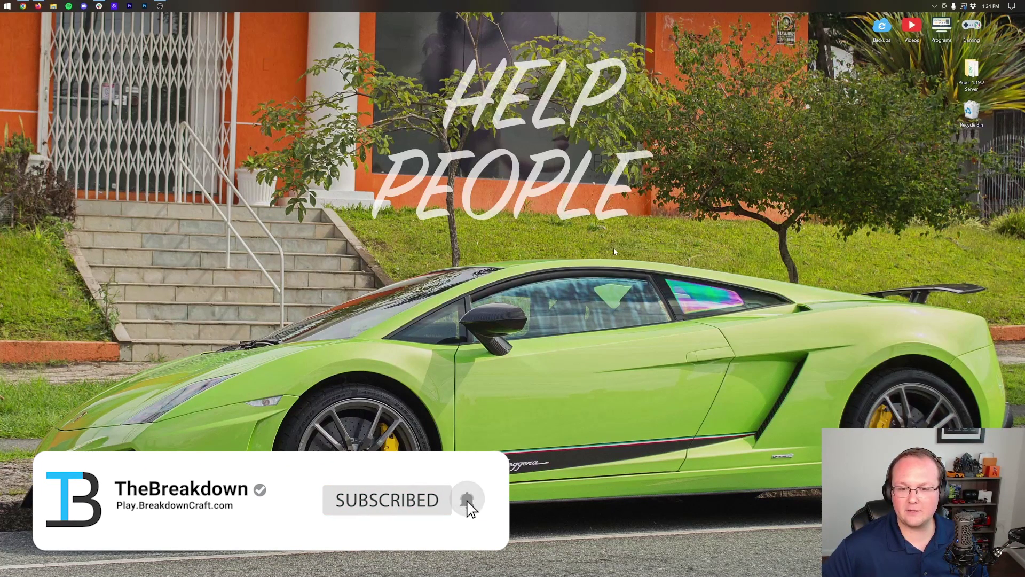
right_click(484, 229)
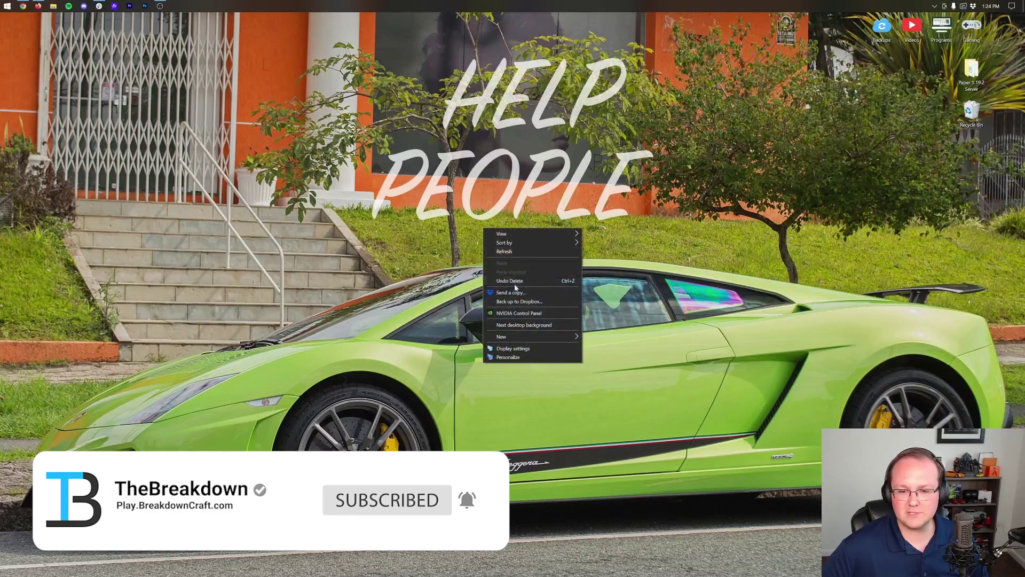
click(523, 325)
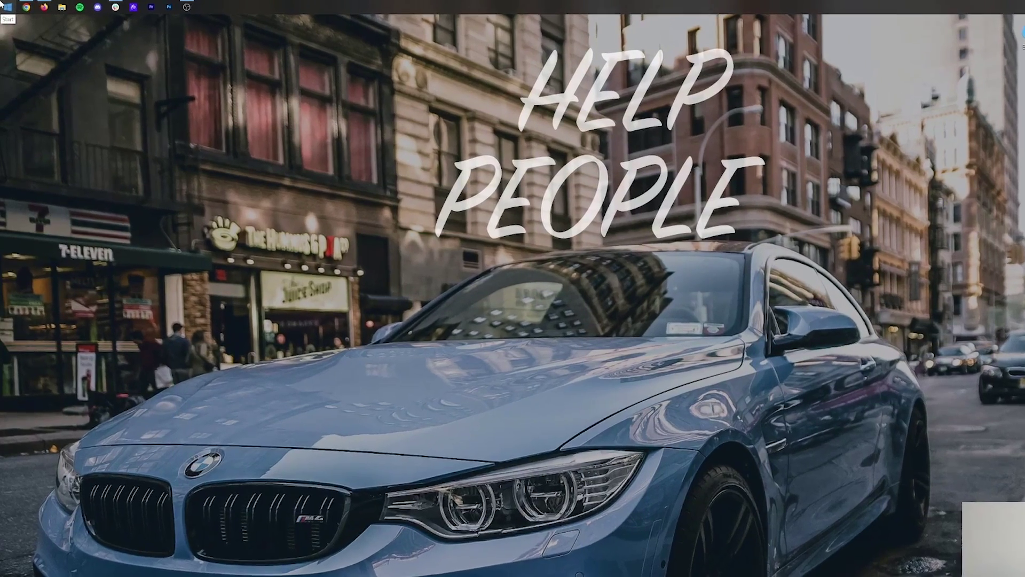
Open the Downloads folder in File Explorer and move the Fabric installer and Sodium jar files to the desktop
click(3, 4)
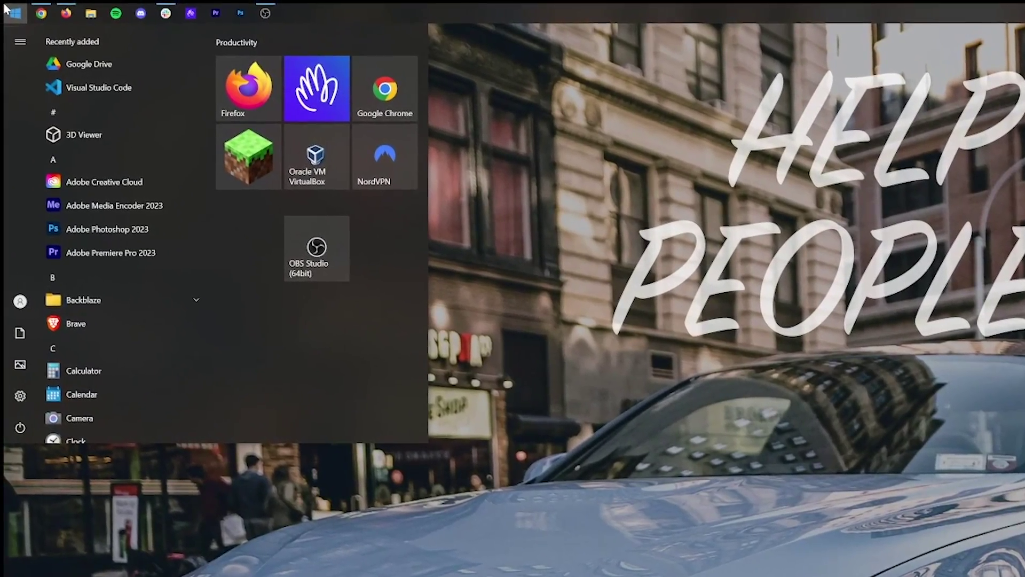
text(down)
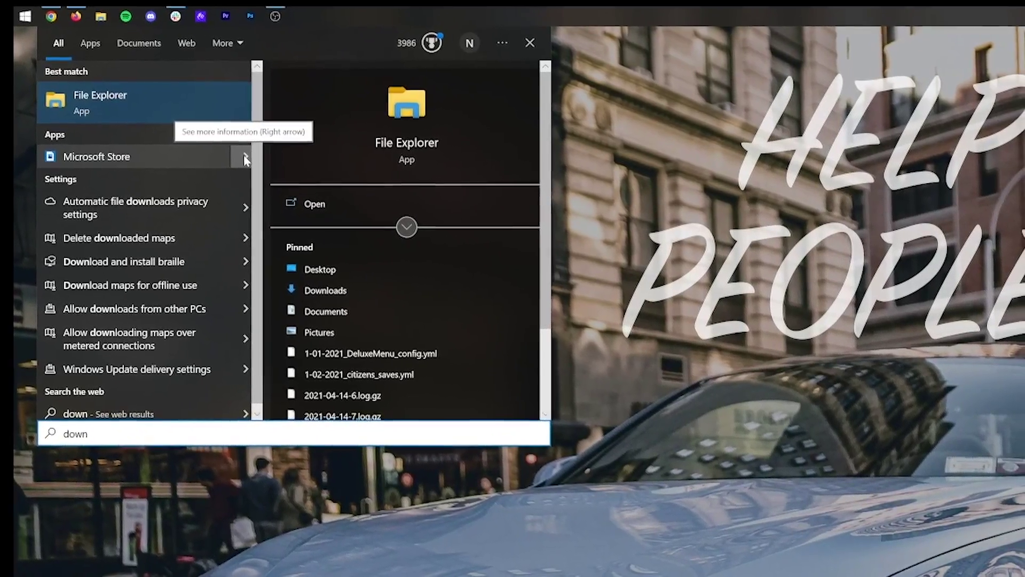
click(160, 114)
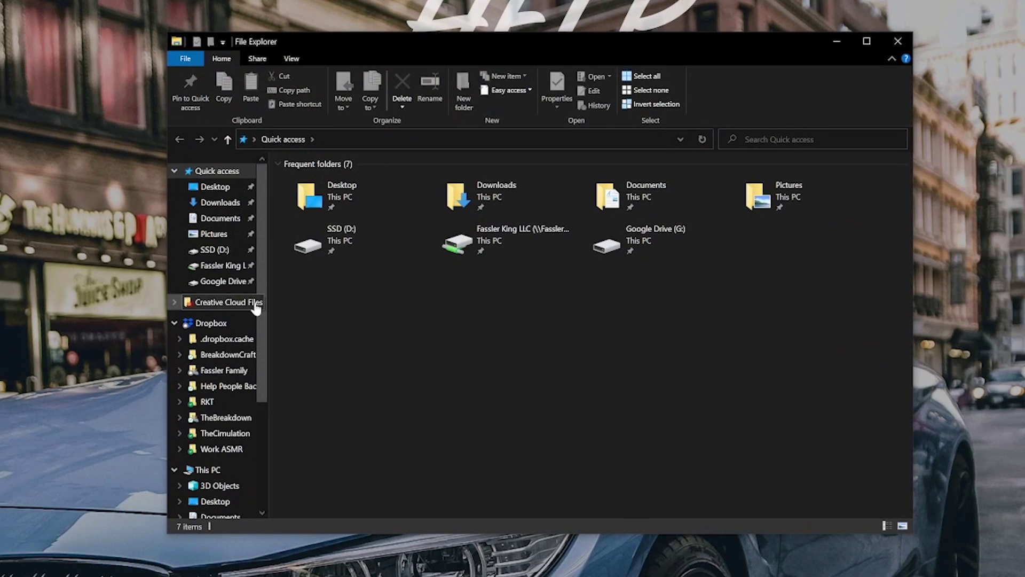
scroll(256, 307, down, 1)
click(173, 428)
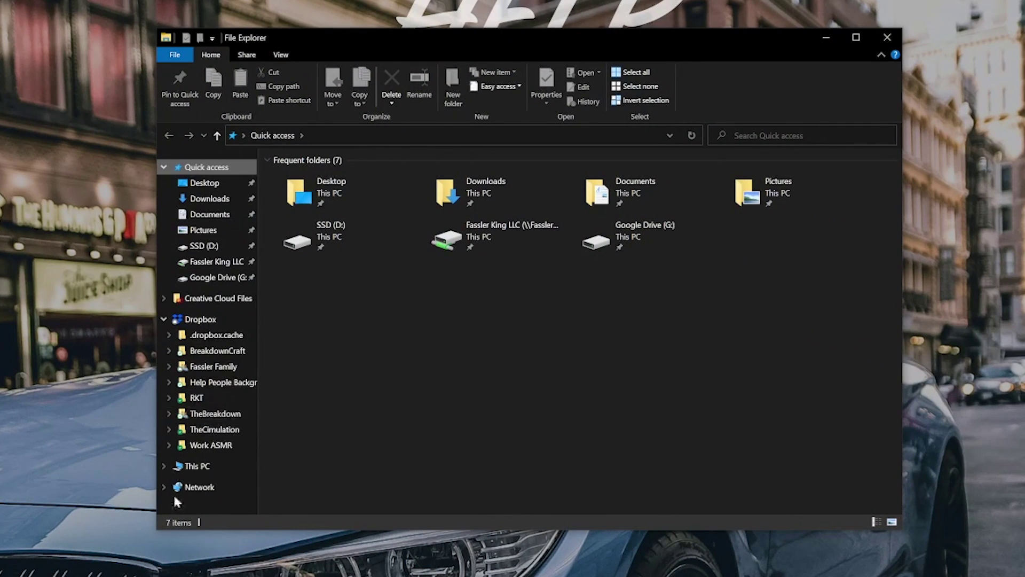
click(164, 467)
click(203, 352)
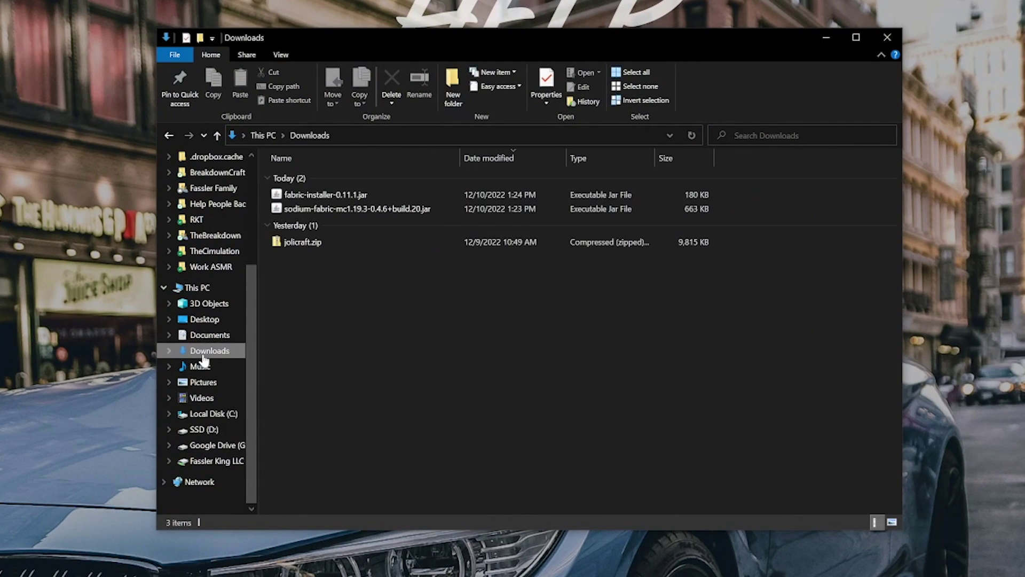
click(351, 196)
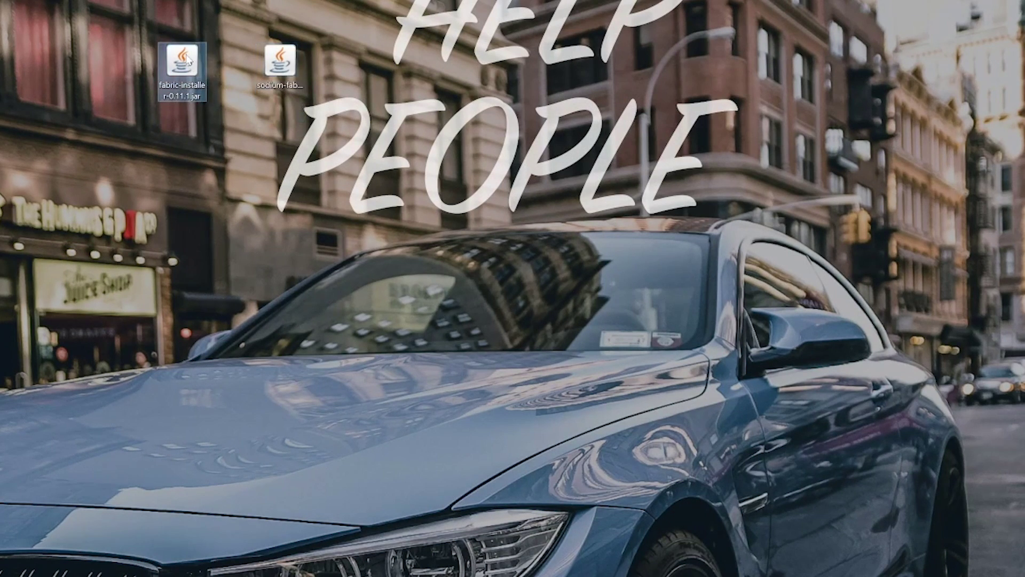
Check whether Java is offered as an app for opening the Fabric installer jar, and dismiss the choice
right_click(188, 57)
click(213, 144)
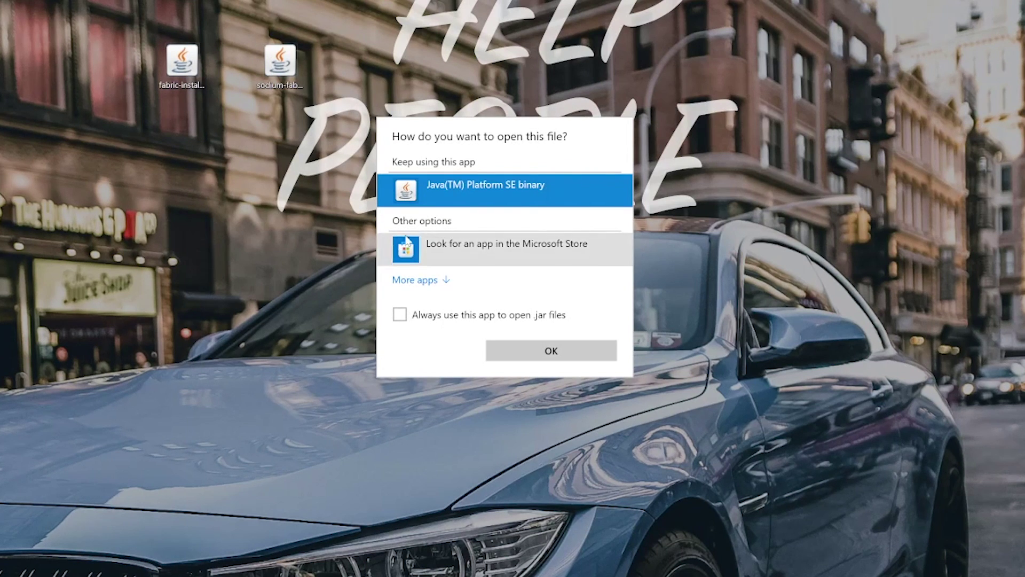
click(357, 207)
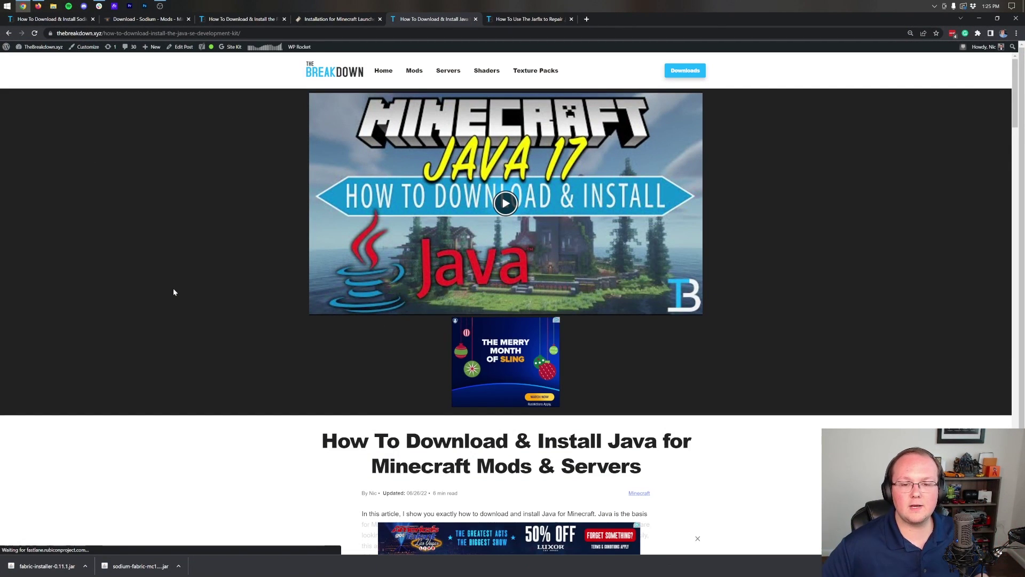
Look over the Java download guide in Chrome and open the guide on repairing .jar files with Jarfix
scroll(174, 291, down, 5)
scroll(174, 291, down, 5)
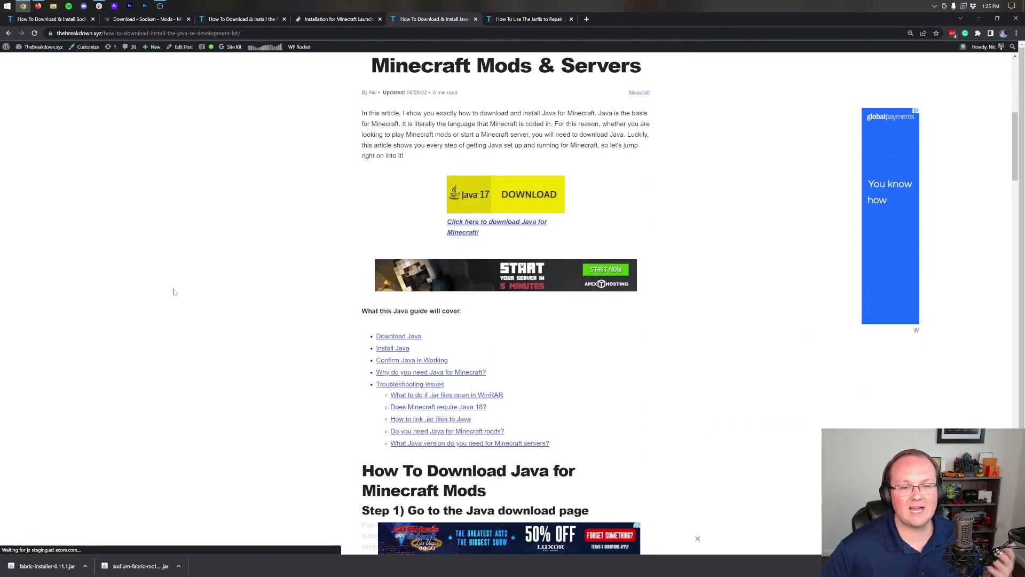
scroll(539, 245, up, 10)
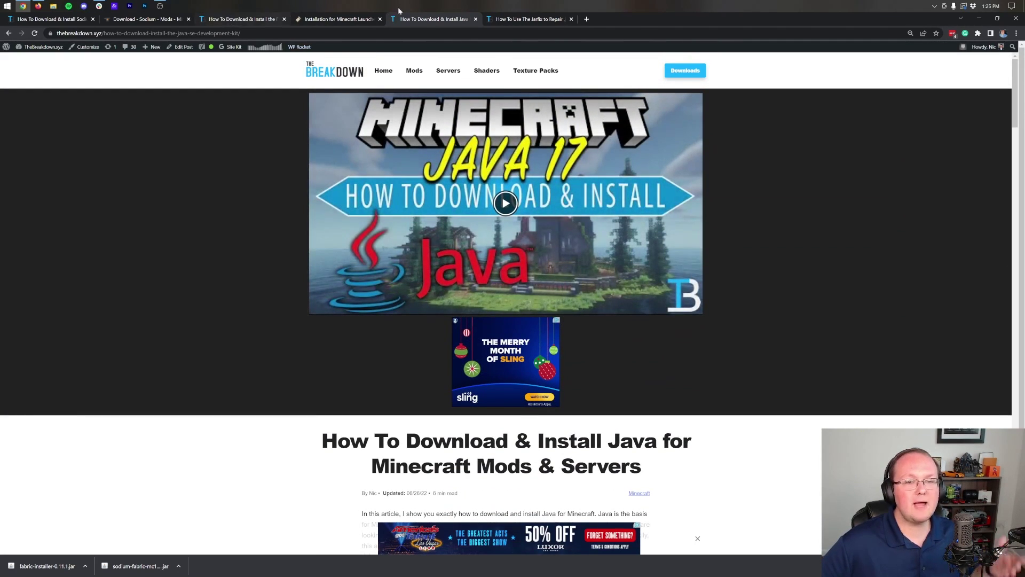
click(529, 19)
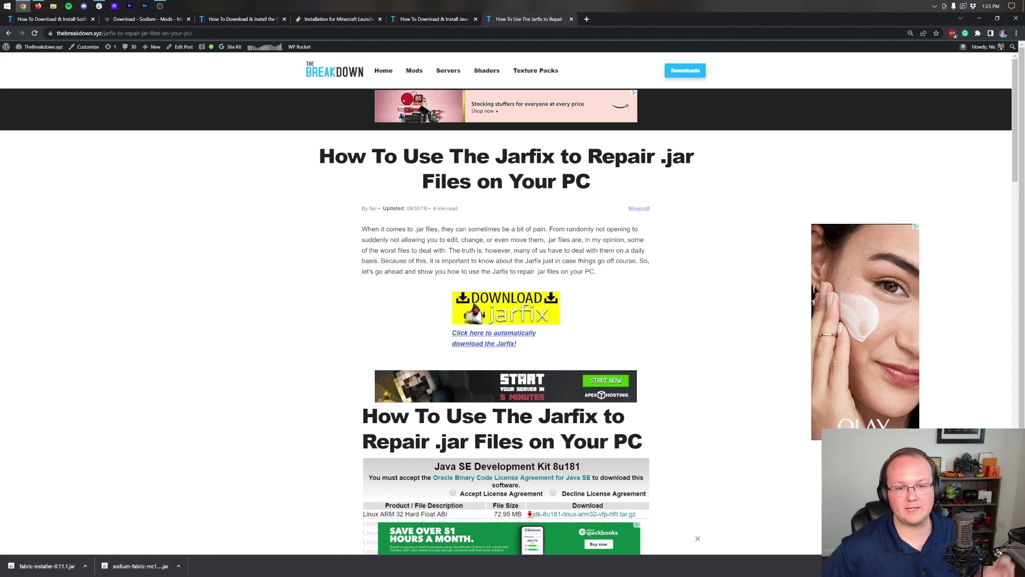
Revisit the Java download guide and the Jarfix guide, and minimize the browser to return to the desktop
click(451, 22)
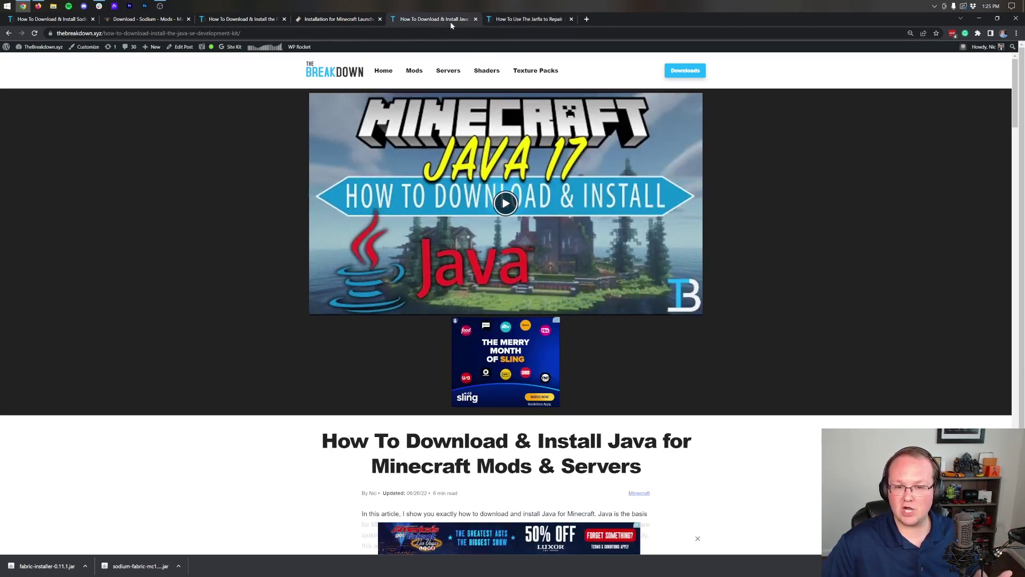
click(502, 19)
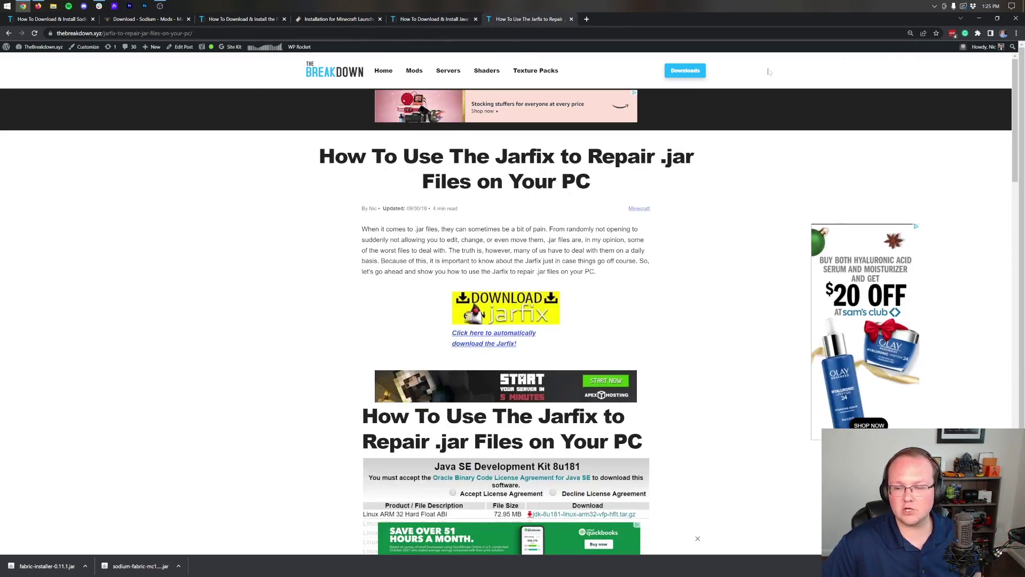
click(979, 18)
Open the Fabric installer jar with Java, install Fabric Loader 0.14.11 for the Minecraft 1.19.3 client with a profile, and close the installer
right_click(273, 101)
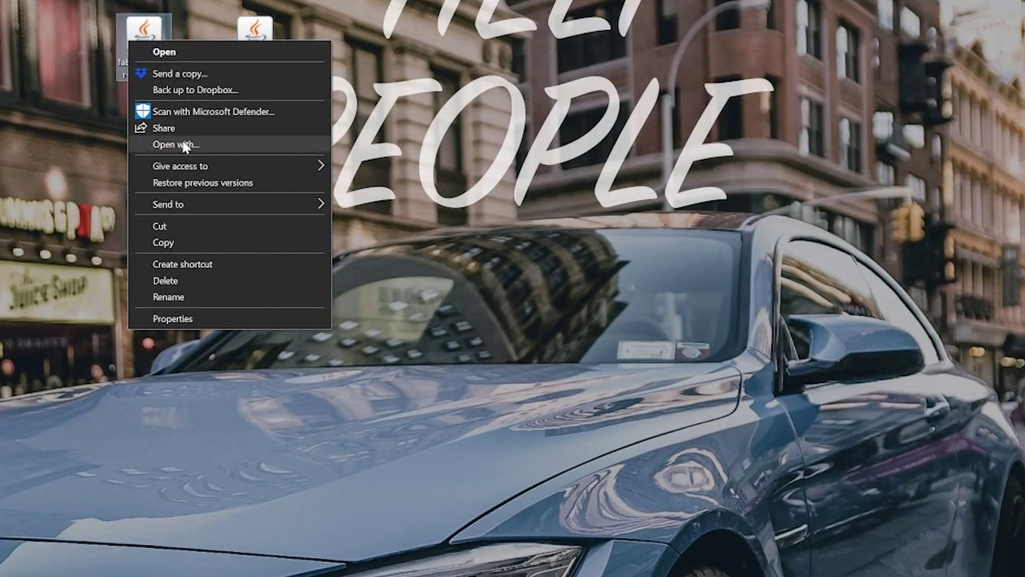
click(179, 143)
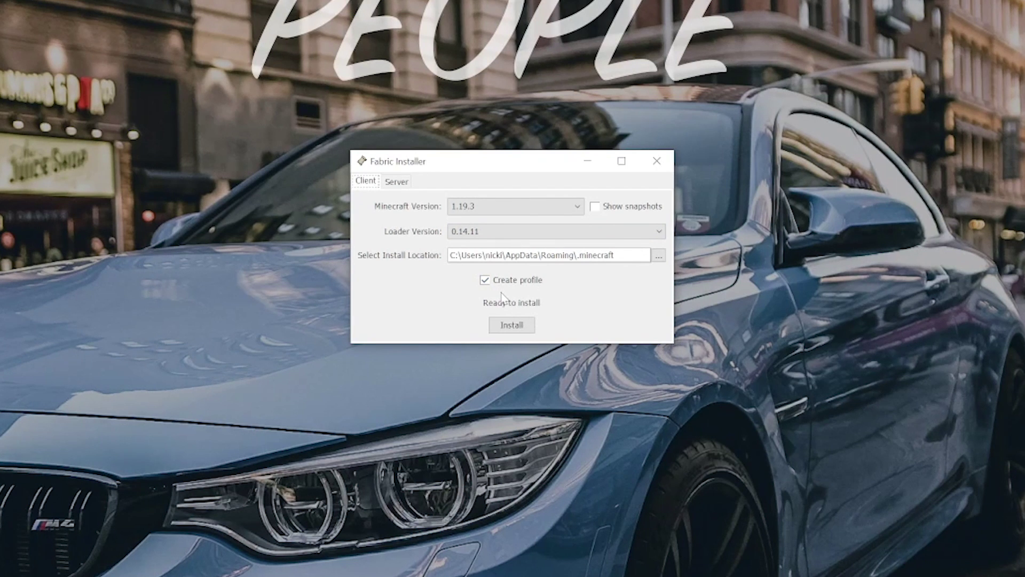
click(512, 325)
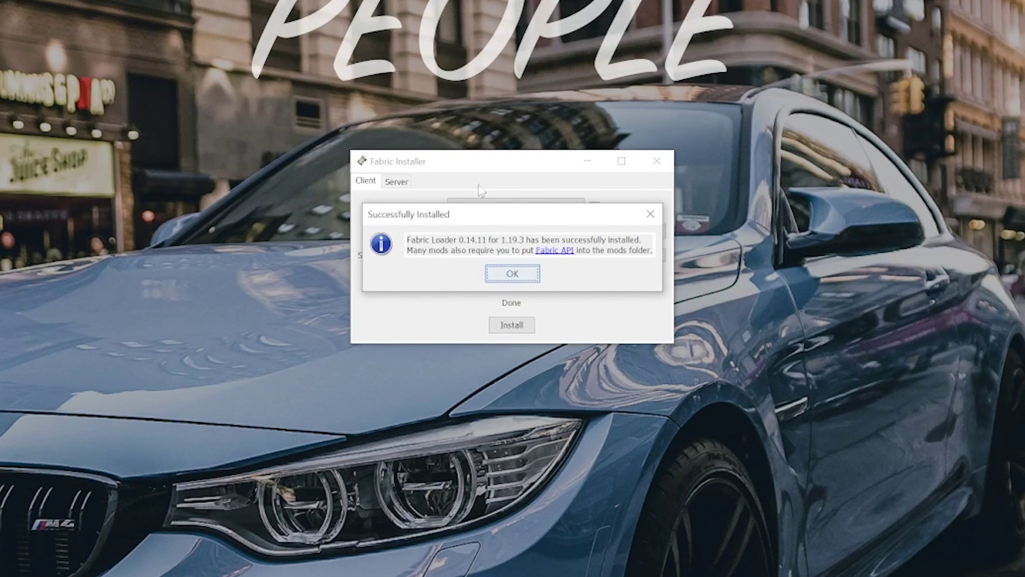
click(496, 277)
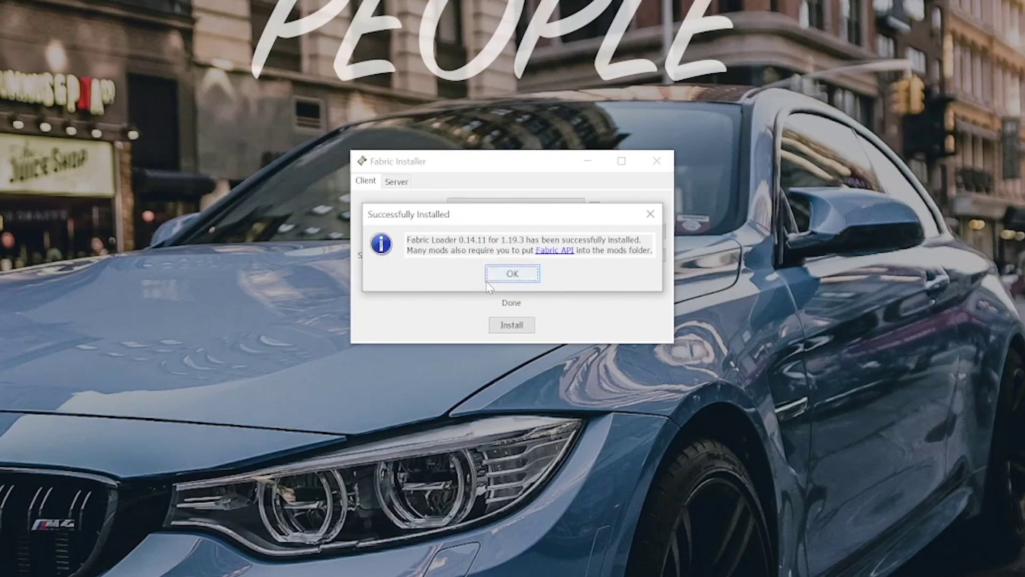
click(656, 160)
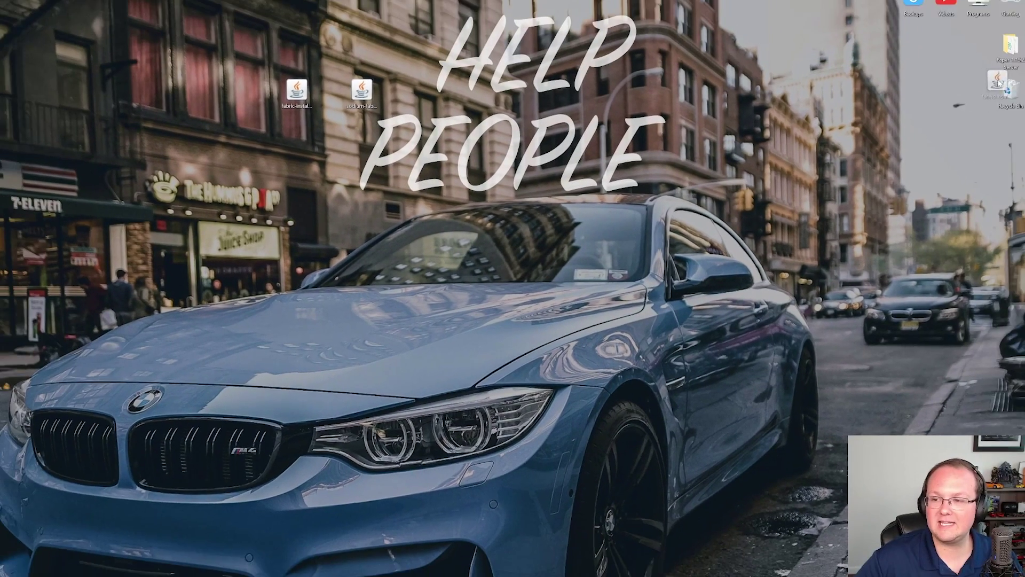
Delete the Fabric installer file from the desktop and open the Minecraft Launcher
key(Delete)
key(Delete)
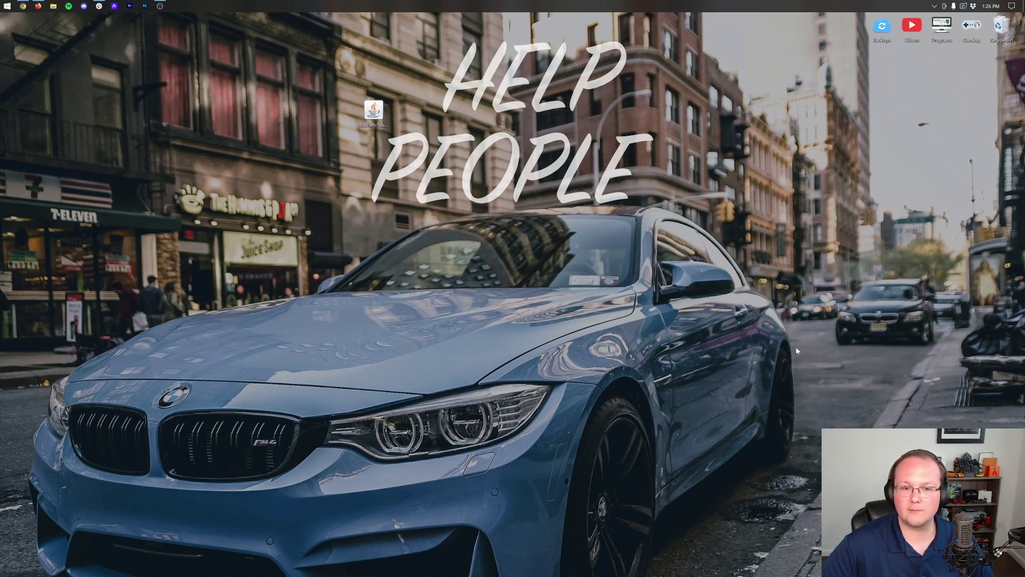
key(super)
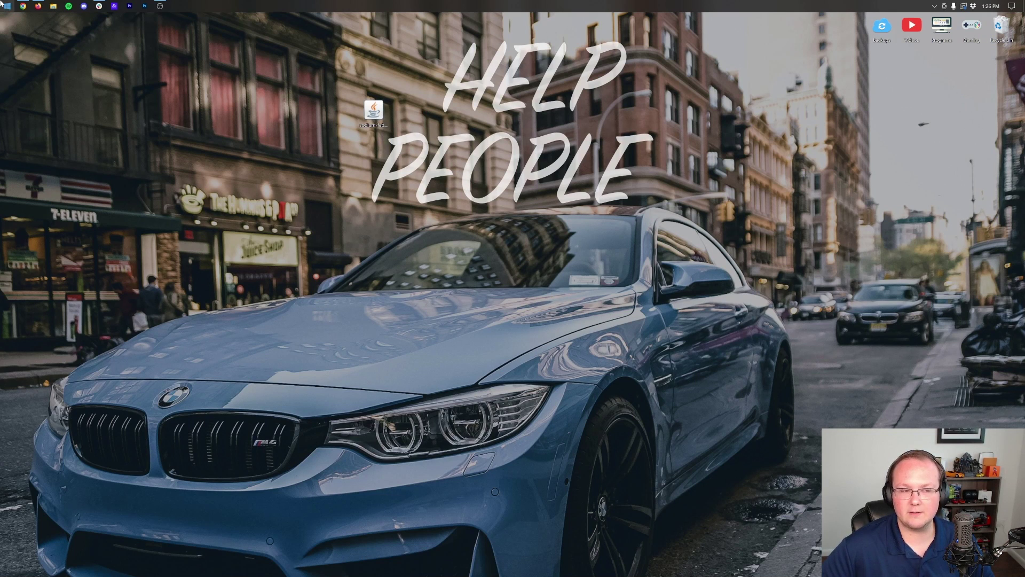
key(super)
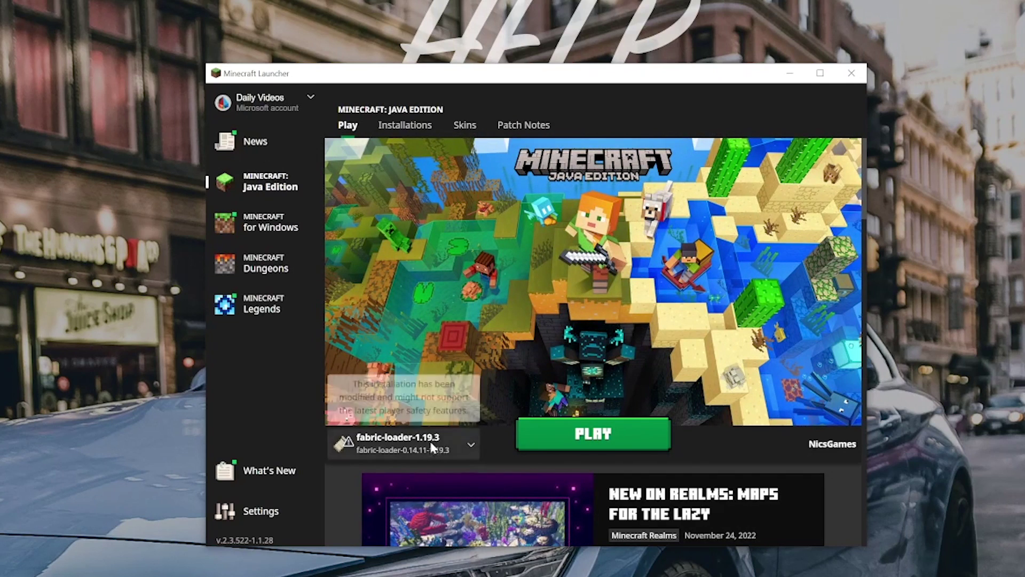
Check the version selector for Java Edition, open the list of installations, and make sure modded versions are shown
click(464, 446)
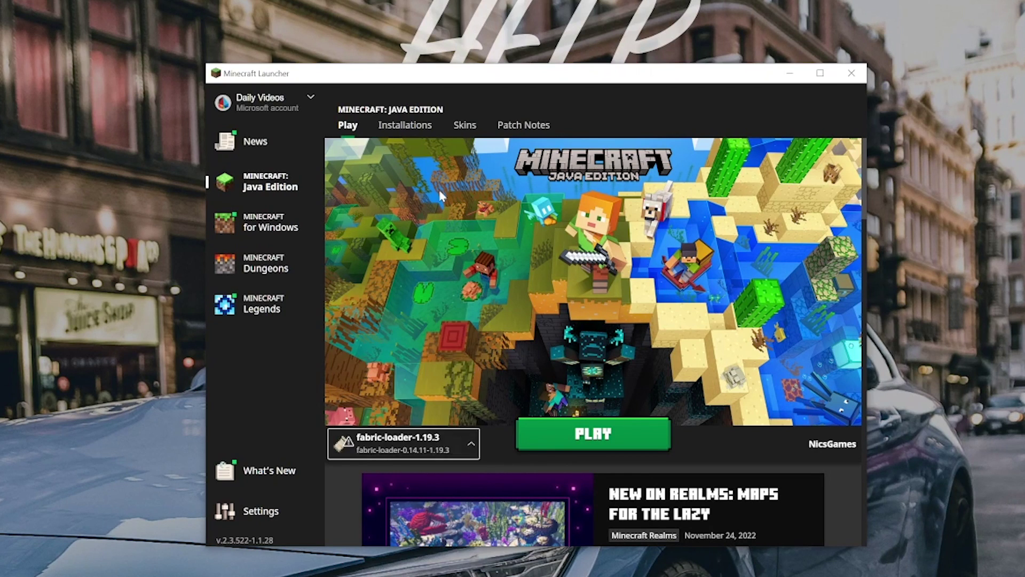
click(410, 125)
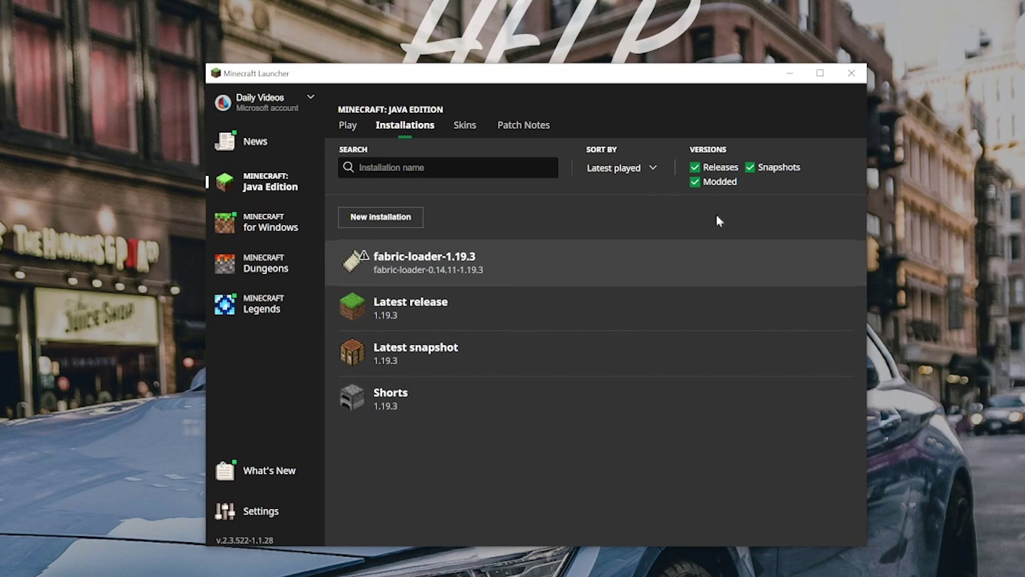
click(710, 182)
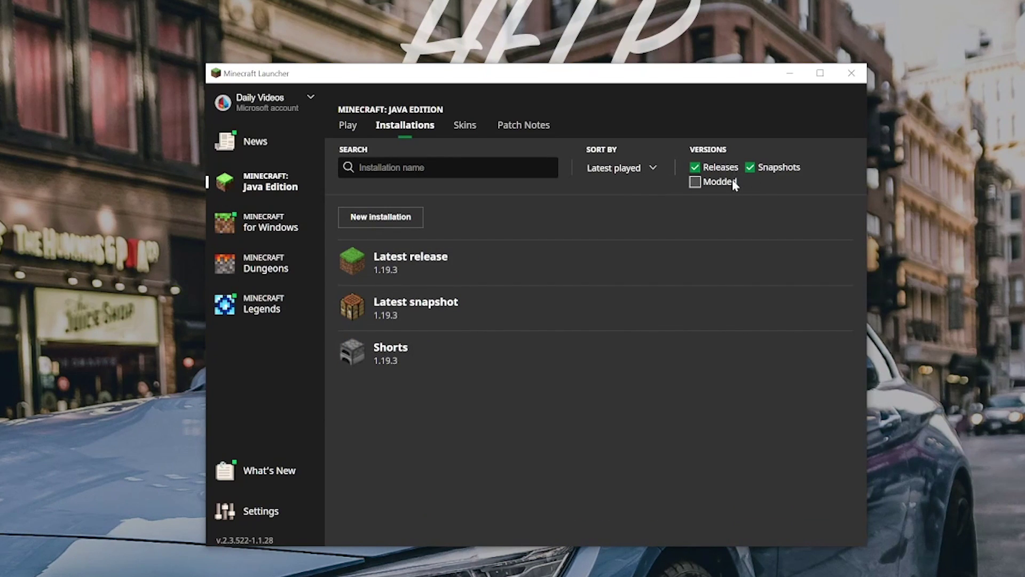
click(734, 183)
click(735, 184)
click(735, 184)
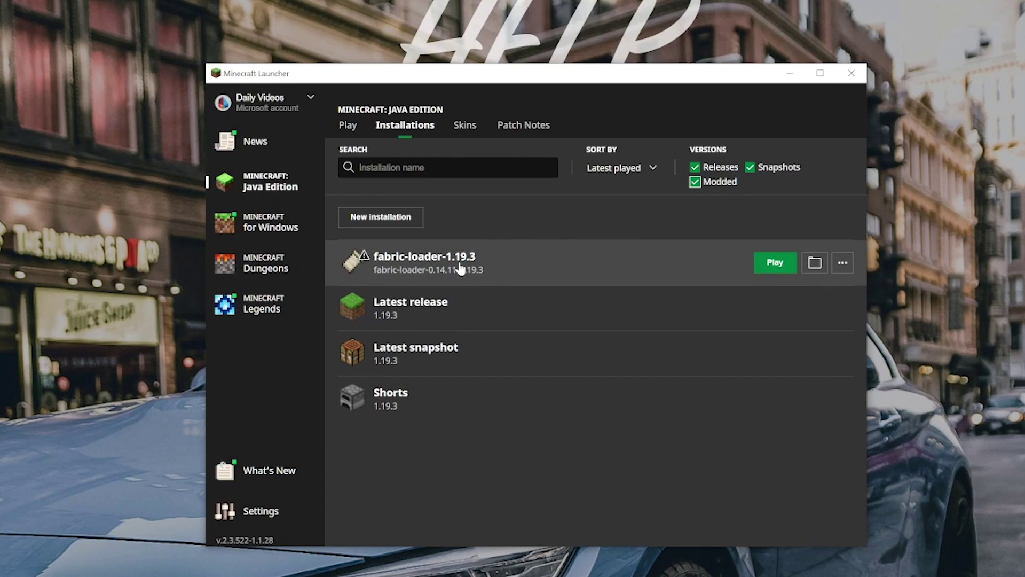
Start a new Java Edition installation and name it "Sodium 1.19.3"
click(402, 218)
click(434, 218)
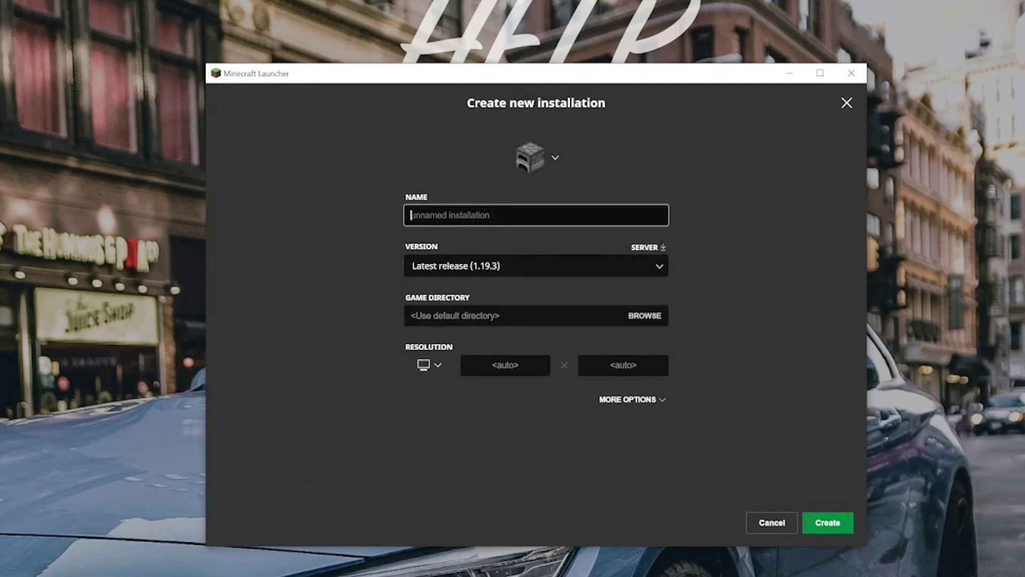
text(Sodium 1.19.3)
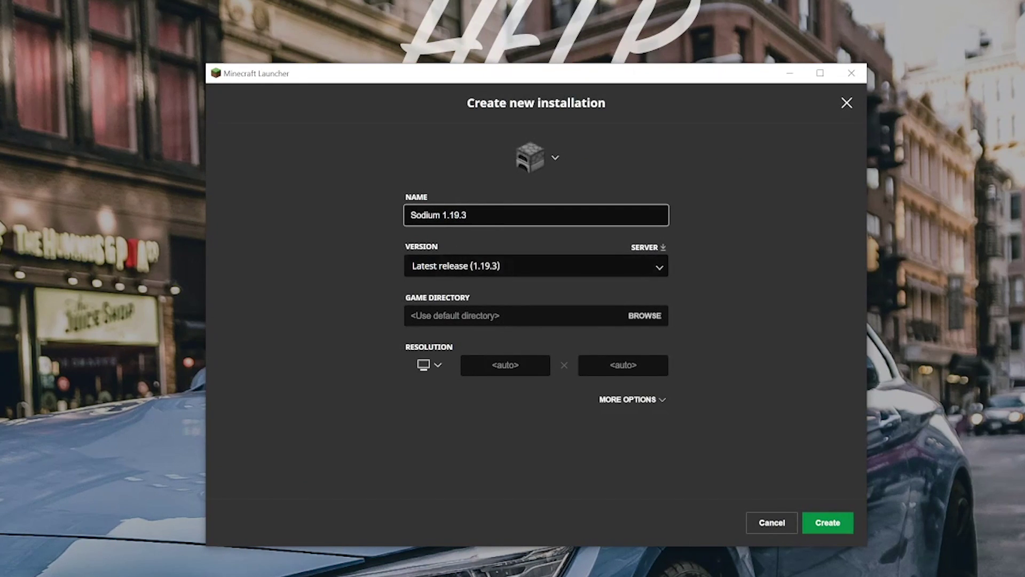
Set the new installation's version to release fabric-loader-0.14.11-1.19.3
click(463, 263)
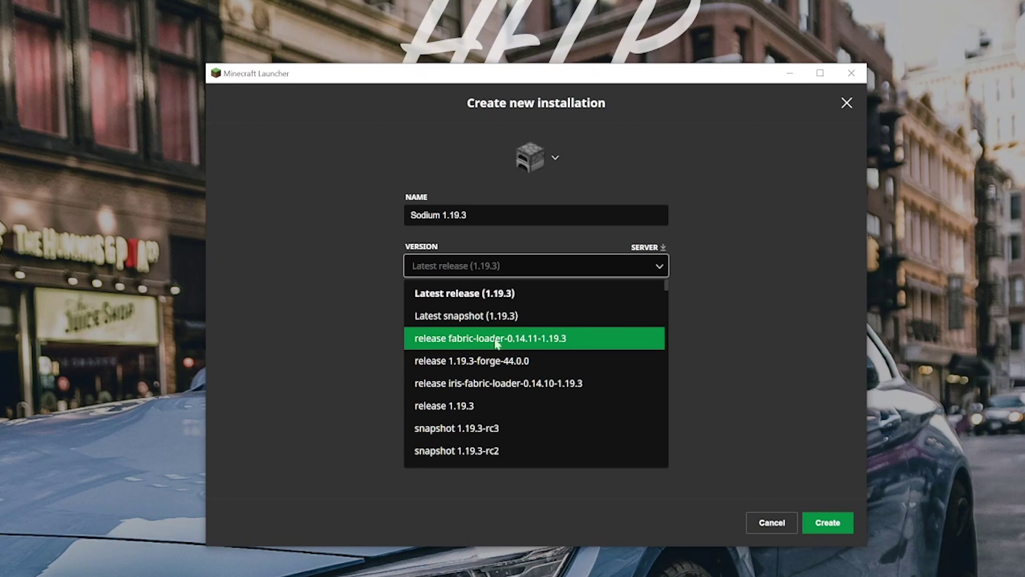
click(544, 339)
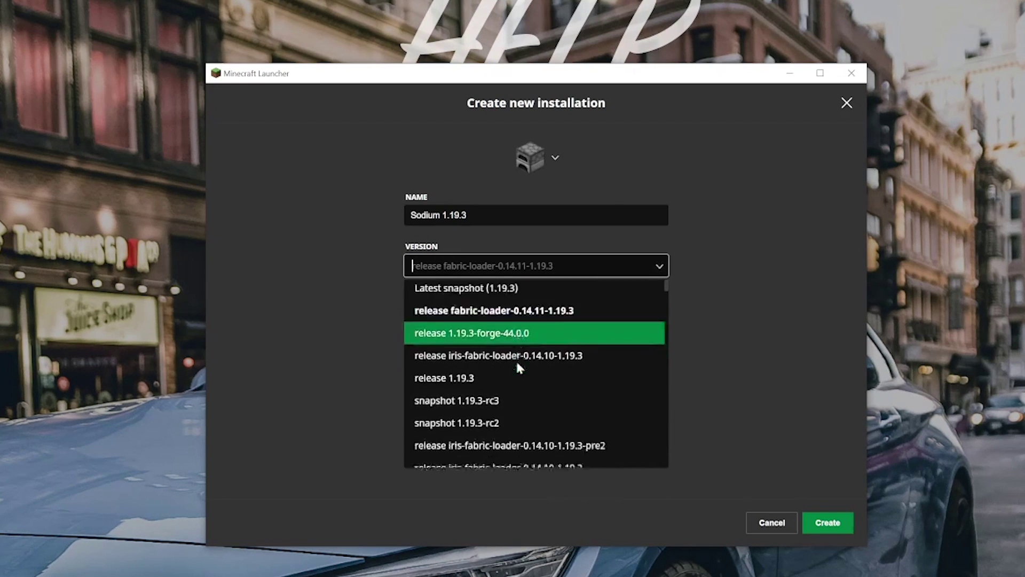
scroll(516, 360, down, 3)
scroll(561, 363, down, 20)
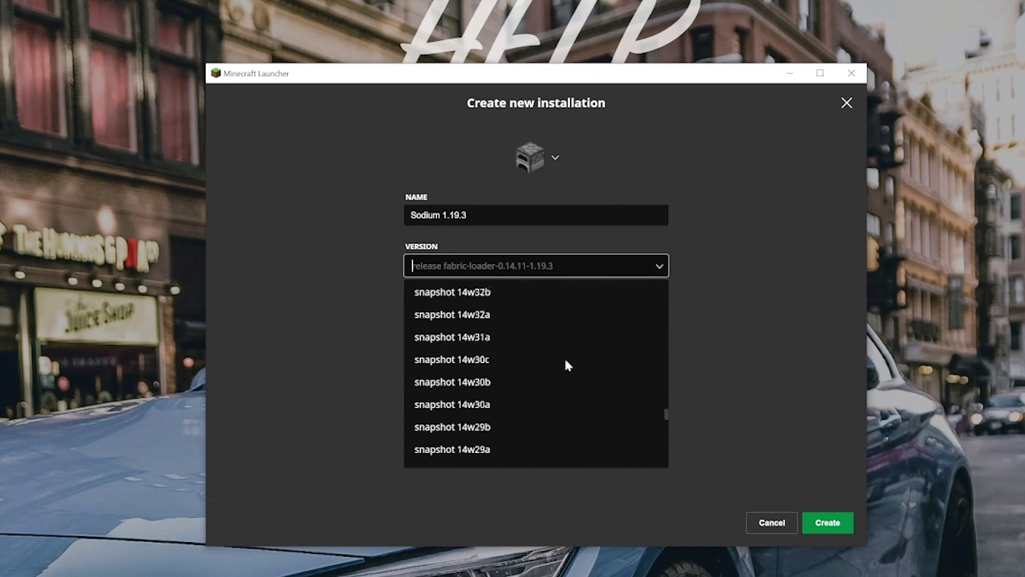
scroll(552, 363, up, 15)
scroll(513, 459, up, 20)
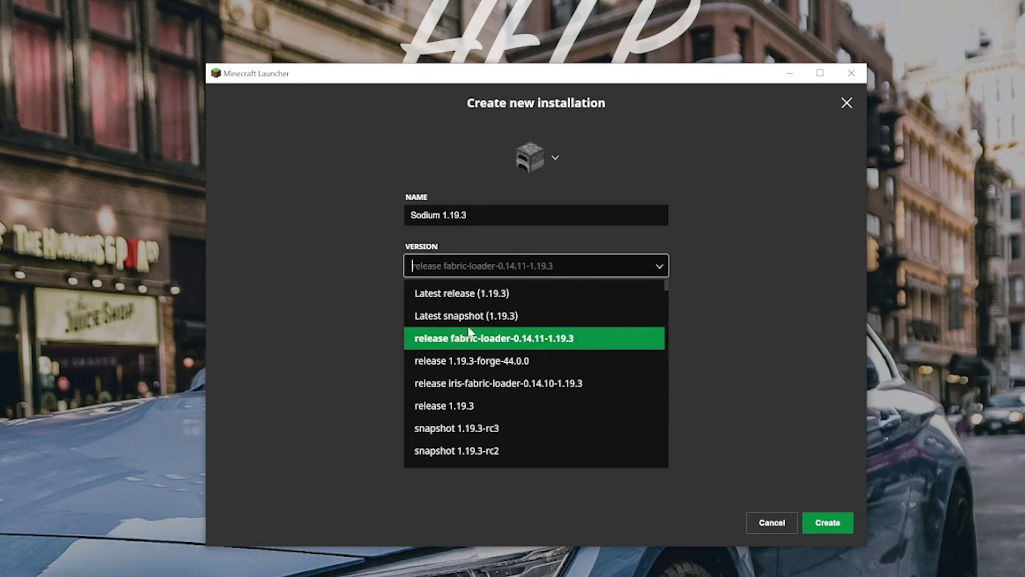
click(474, 340)
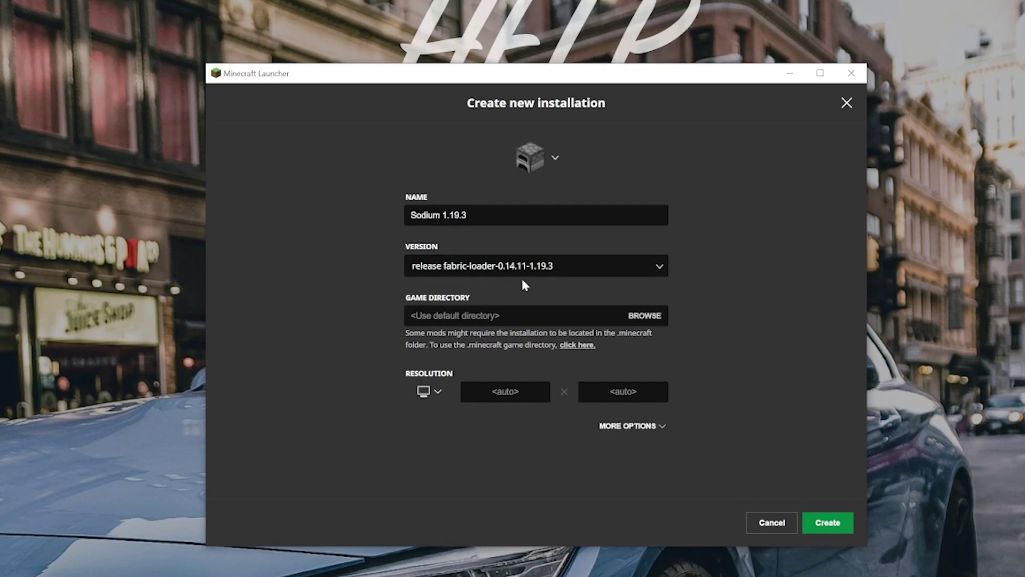
Set the installation's resolution to 1920 x 1080 and create the installation
click(433, 390)
click(428, 341)
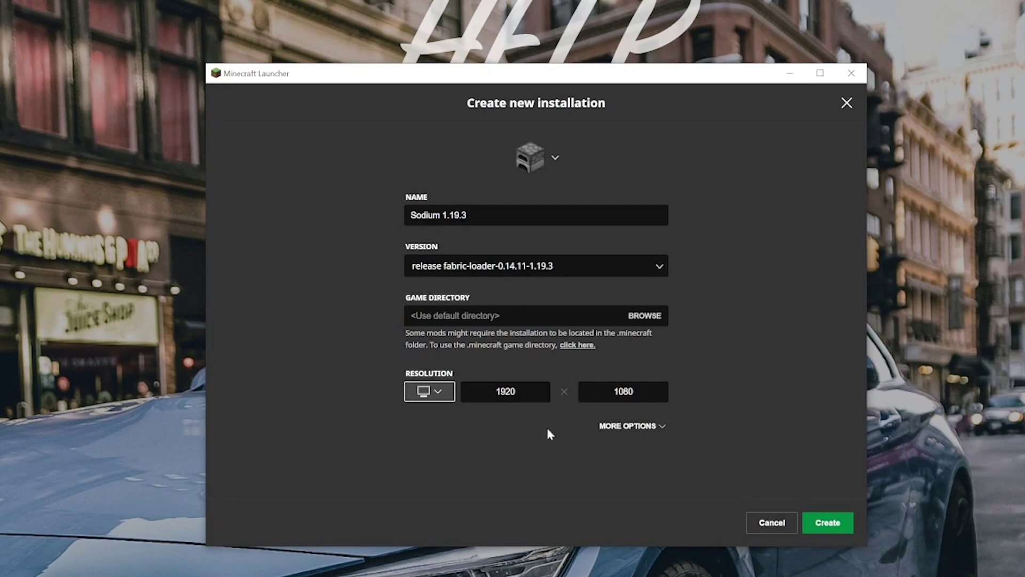
click(820, 524)
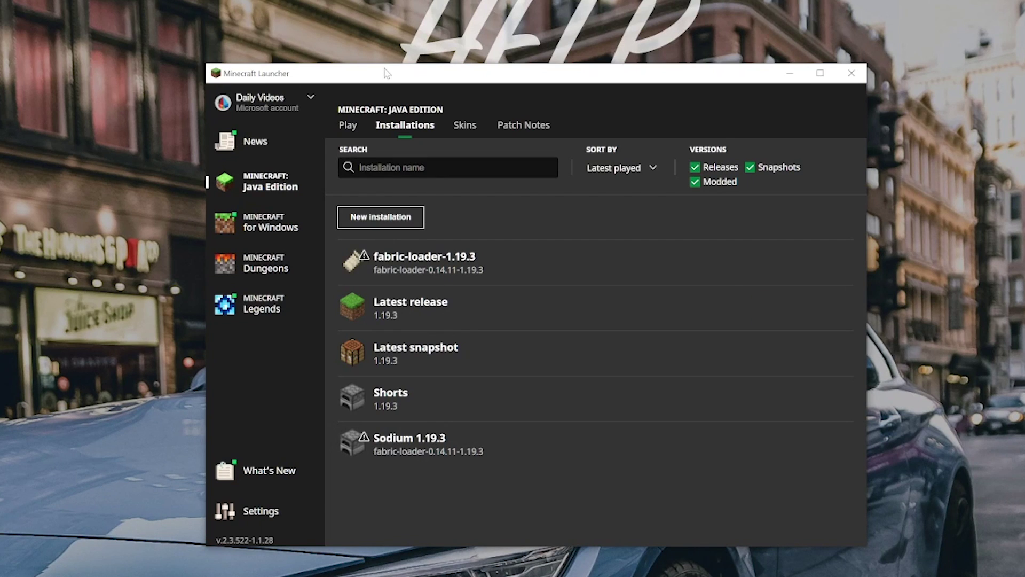
Open the game folder of the fabric-loader-1.19.3 installation and arrange the windows so the Sodium file on the desktop stays reachable
drag(386, 71, 387, 102)
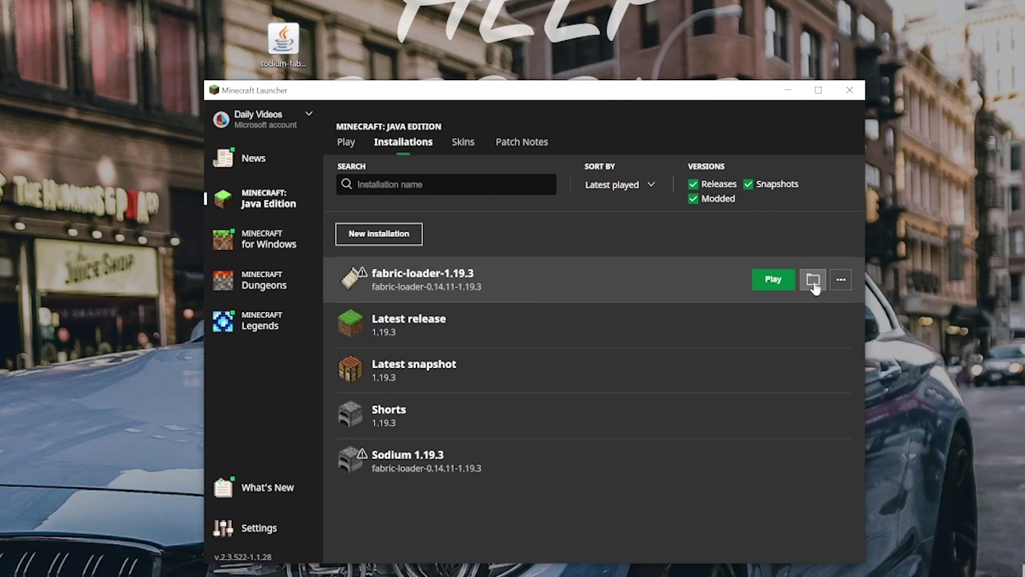
click(813, 280)
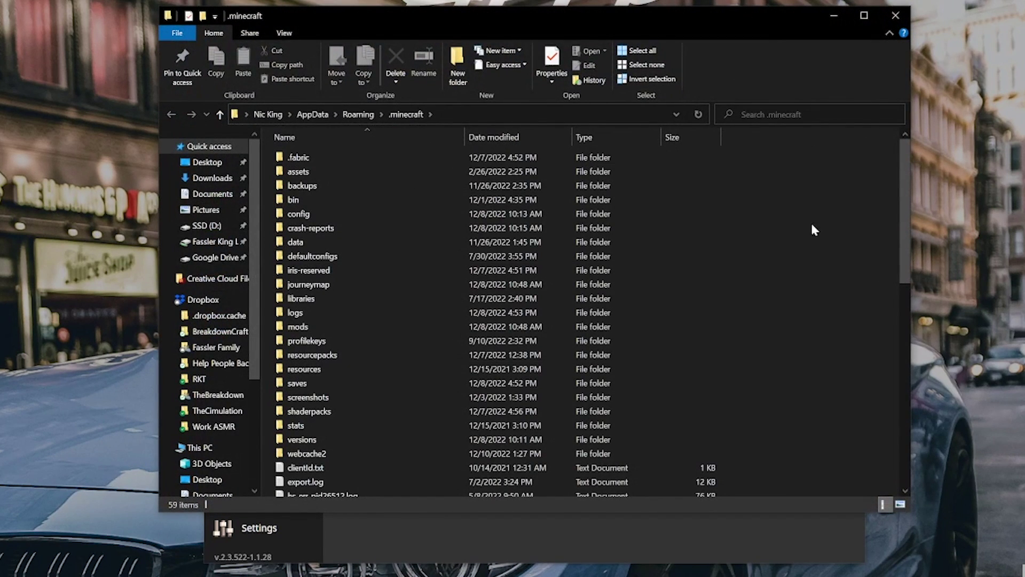
drag(353, 21, 358, 97)
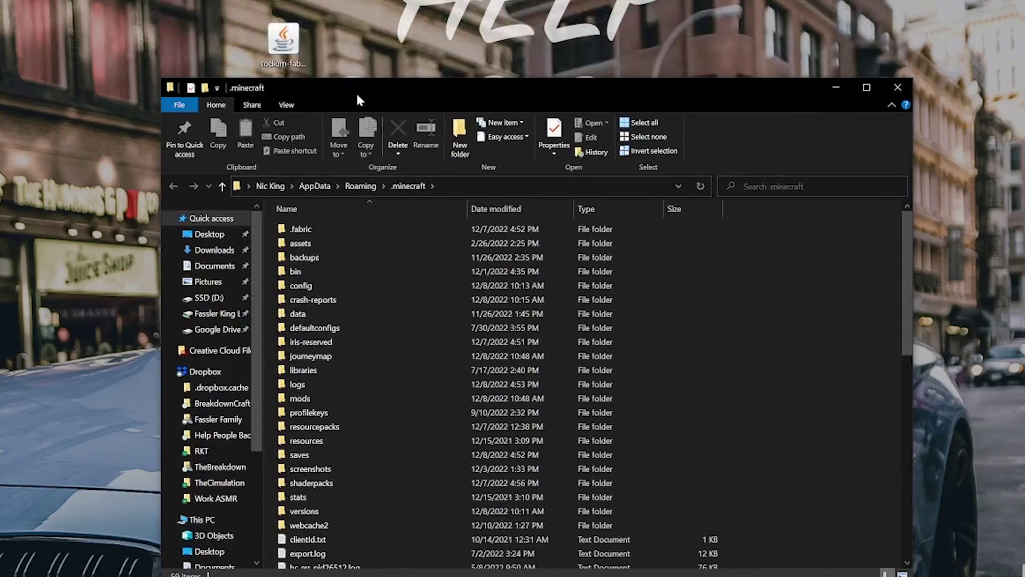
Delete the existing mods folder in .minecraft and create a new folder named "mods" in its place
click(344, 397)
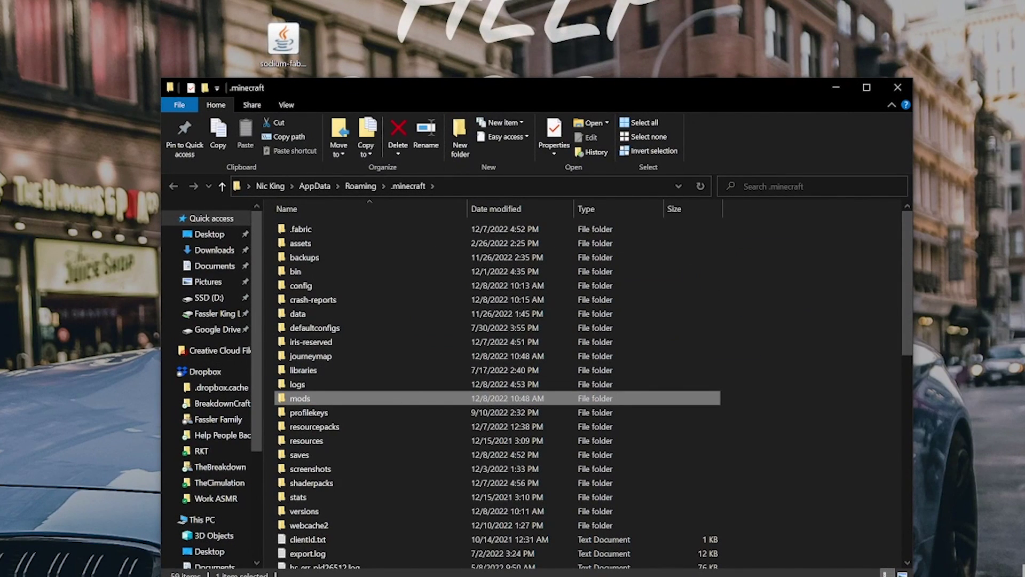
key(Delete)
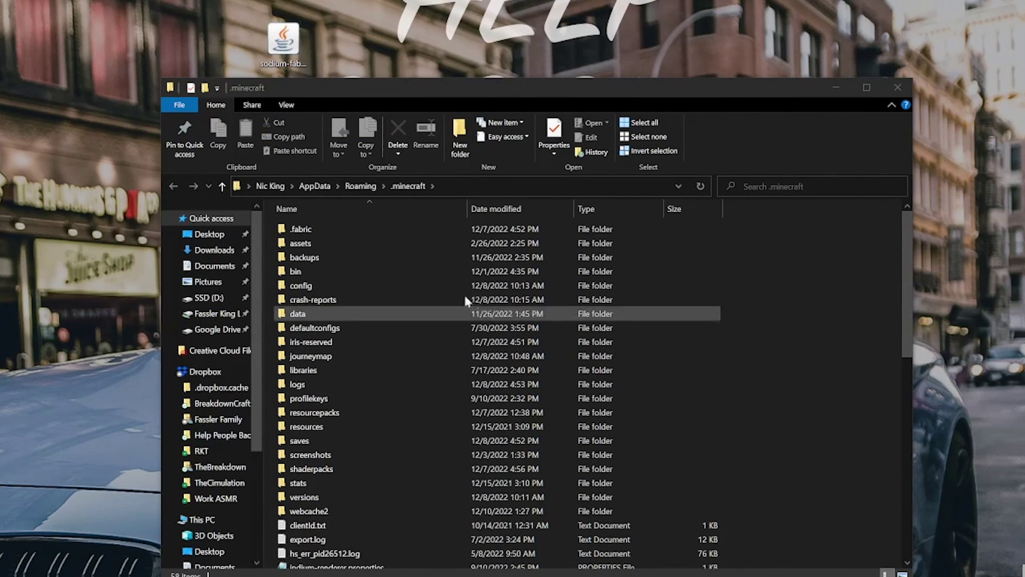
right_click(273, 229)
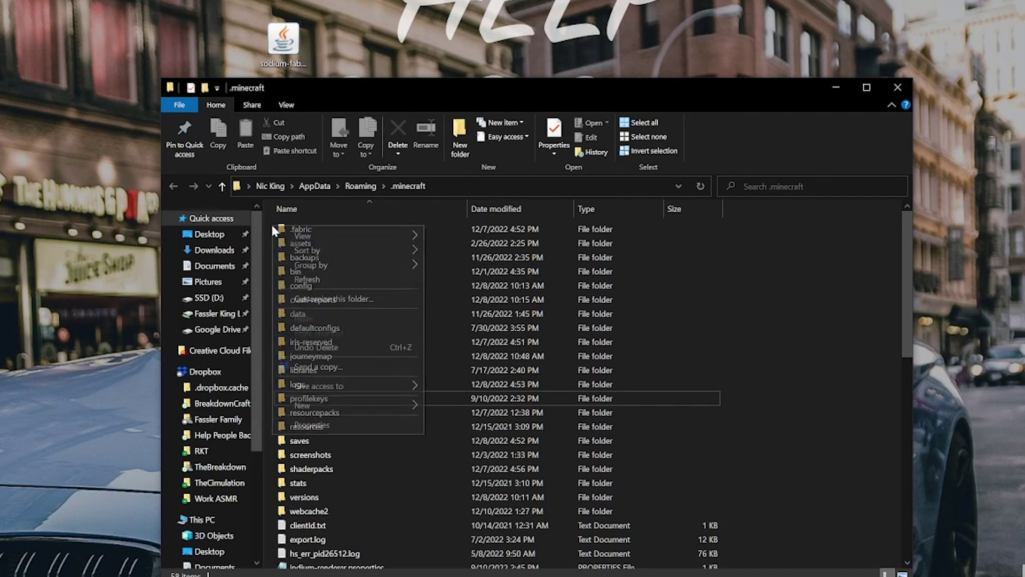
mouse_move(323, 405)
click(455, 407)
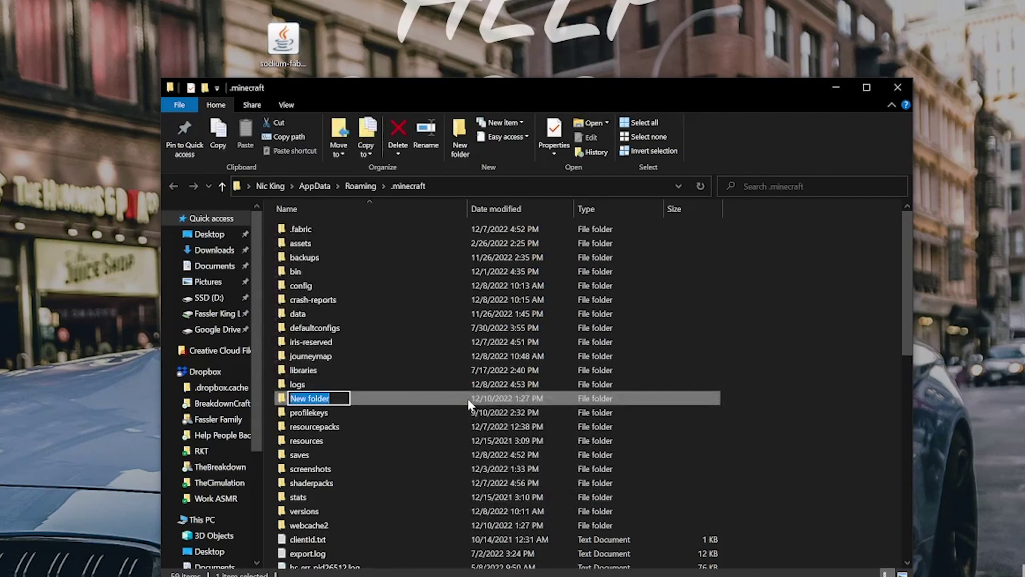
text(mo)
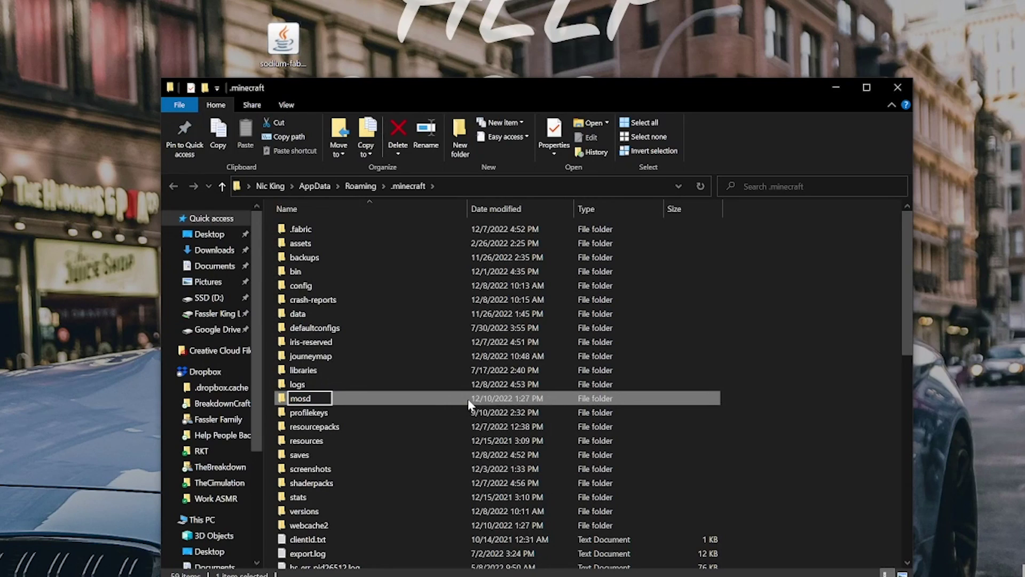
text(ds)
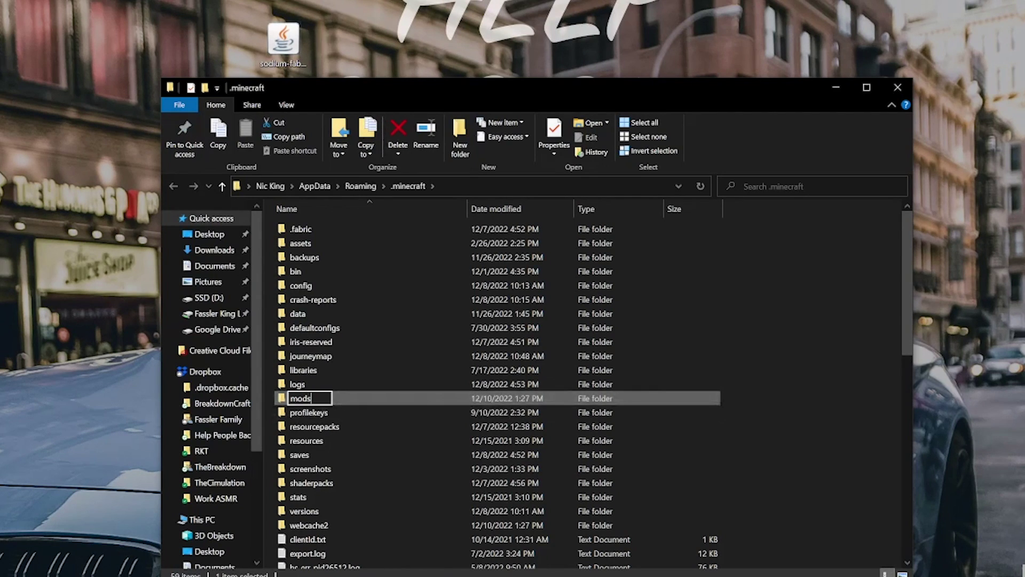
key(Return)
Open the new mods folder and move the Sodium jar file from the desktop into it
double_click(335, 400)
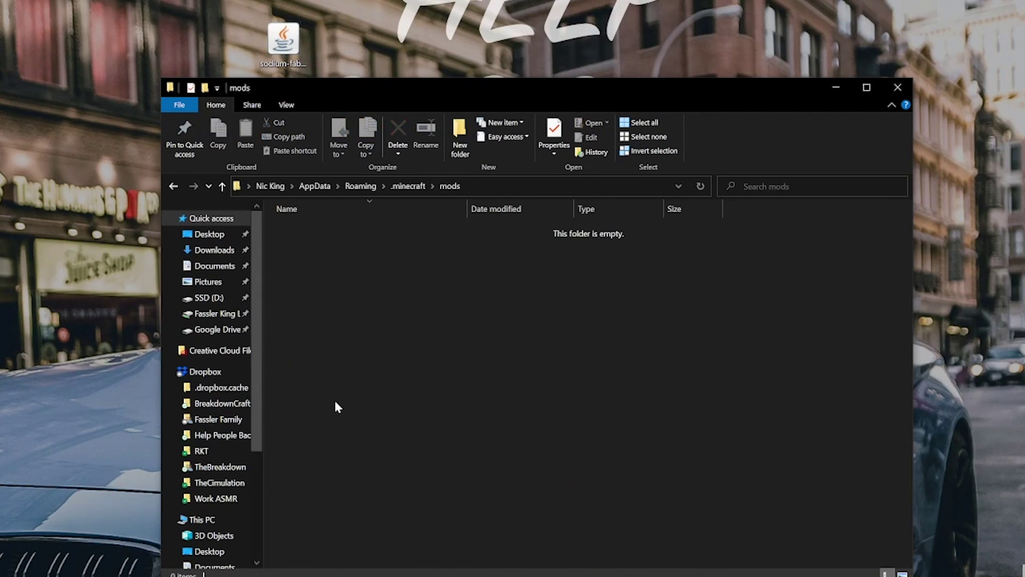
click(283, 40)
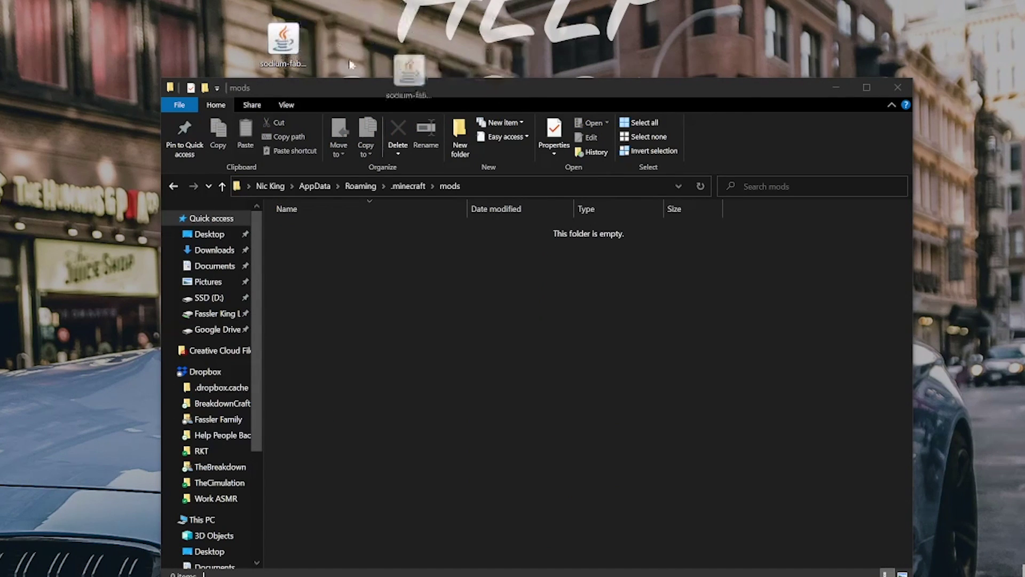
drag(283, 40, 479, 294)
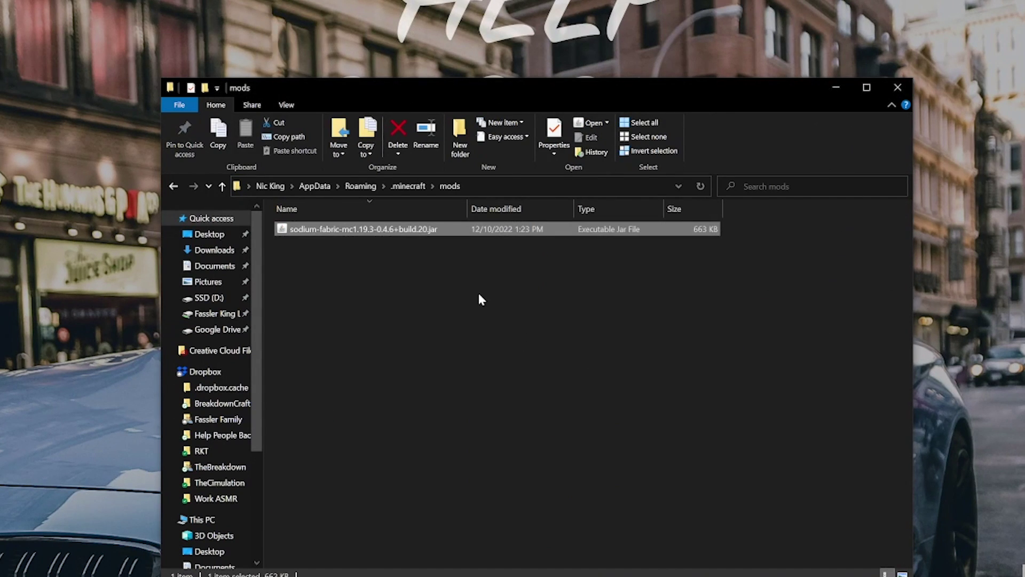
Close the mods folder and launch the Sodium 1.19.3 installation from the Minecraft Launcher, accepting the modded-installation notice
click(902, 91)
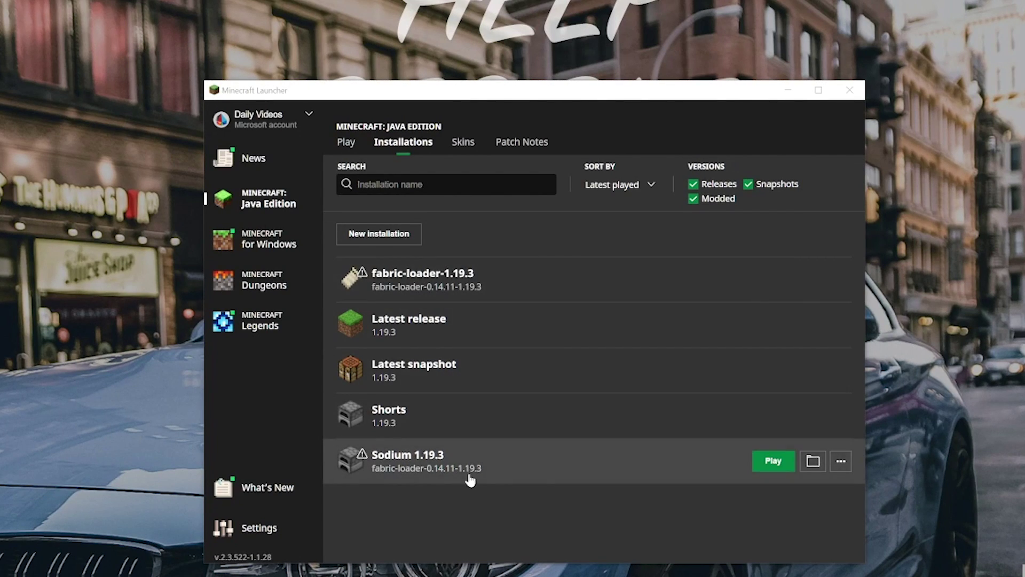
click(773, 460)
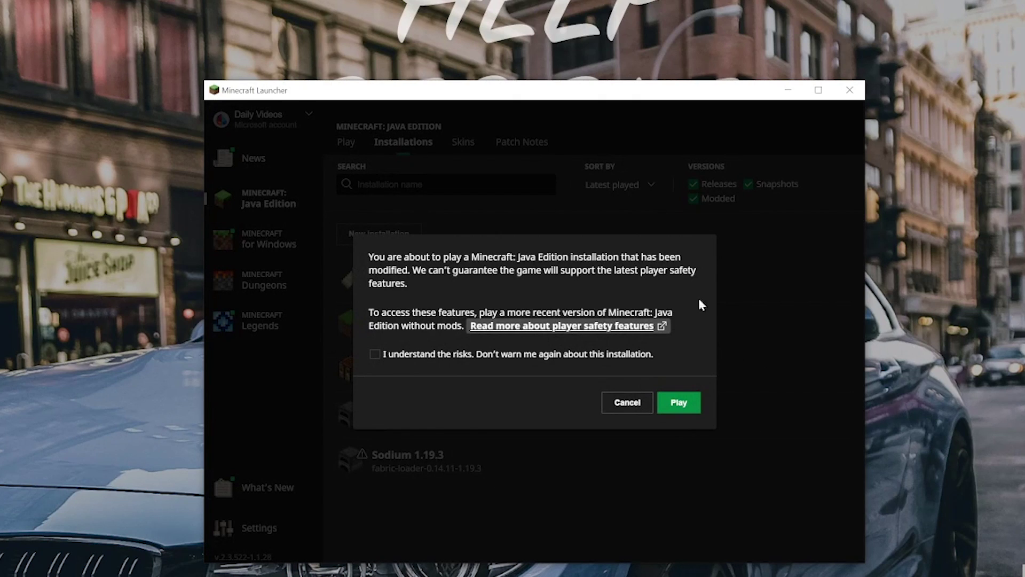
click(694, 402)
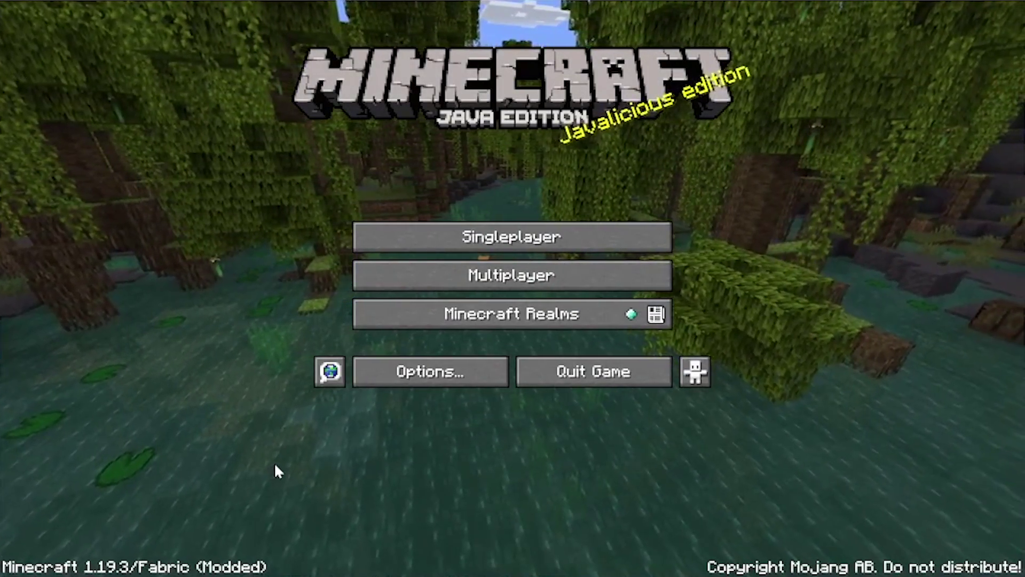
Open the game's video settings and review Sodium's General, Quality, Performance and Advanced option pages
click(460, 367)
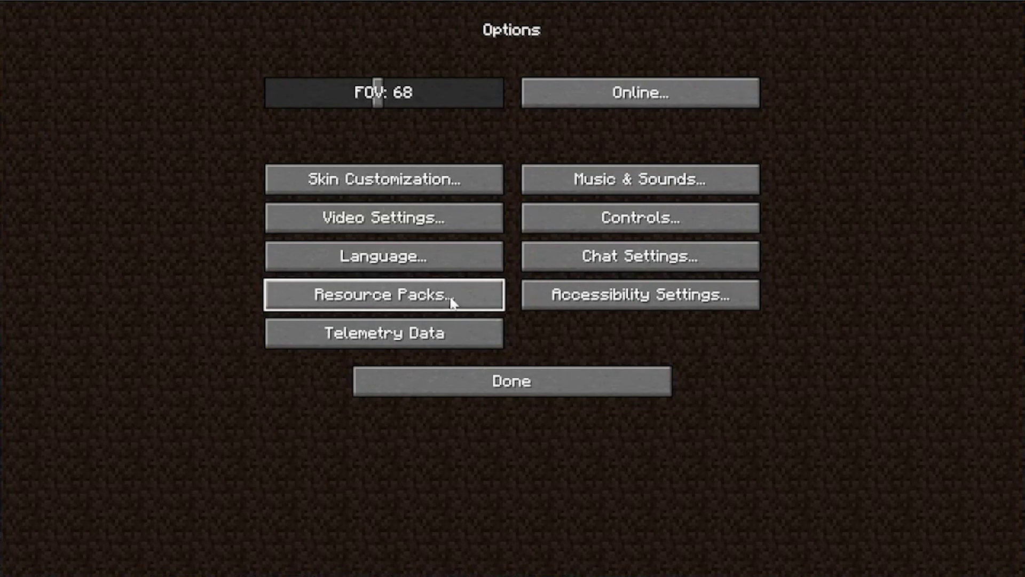
click(416, 230)
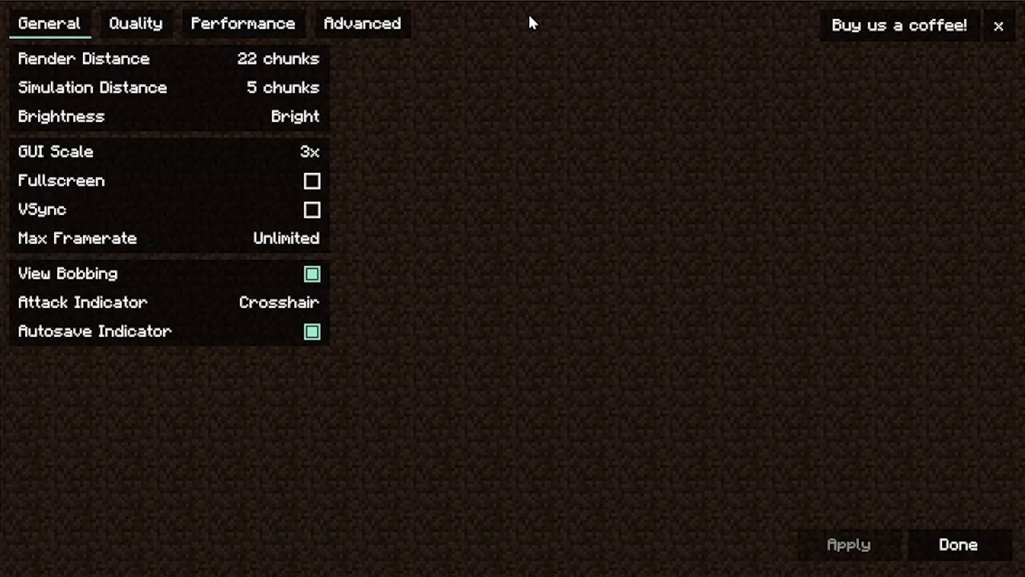
click(153, 26)
click(235, 17)
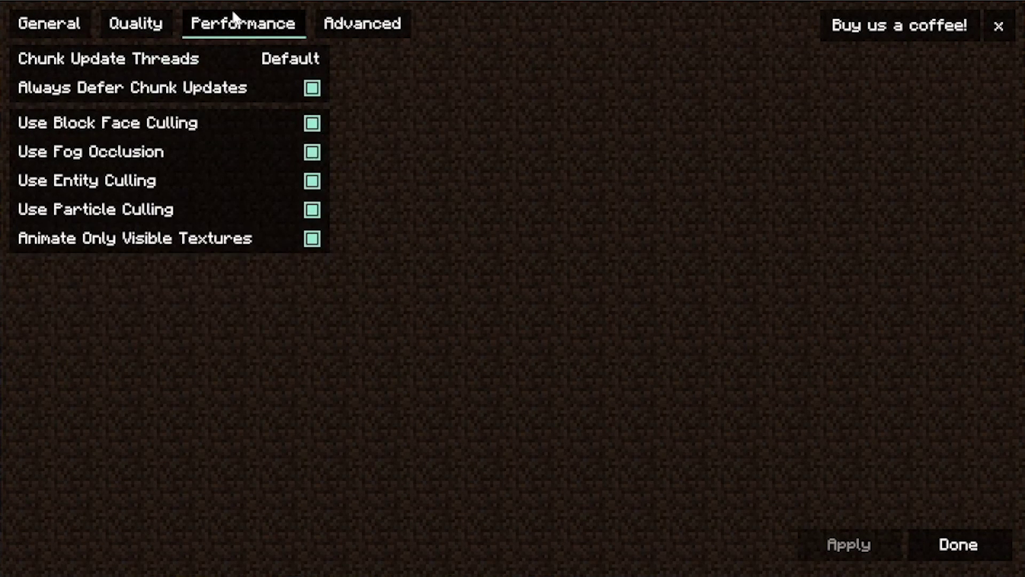
click(334, 22)
click(47, 28)
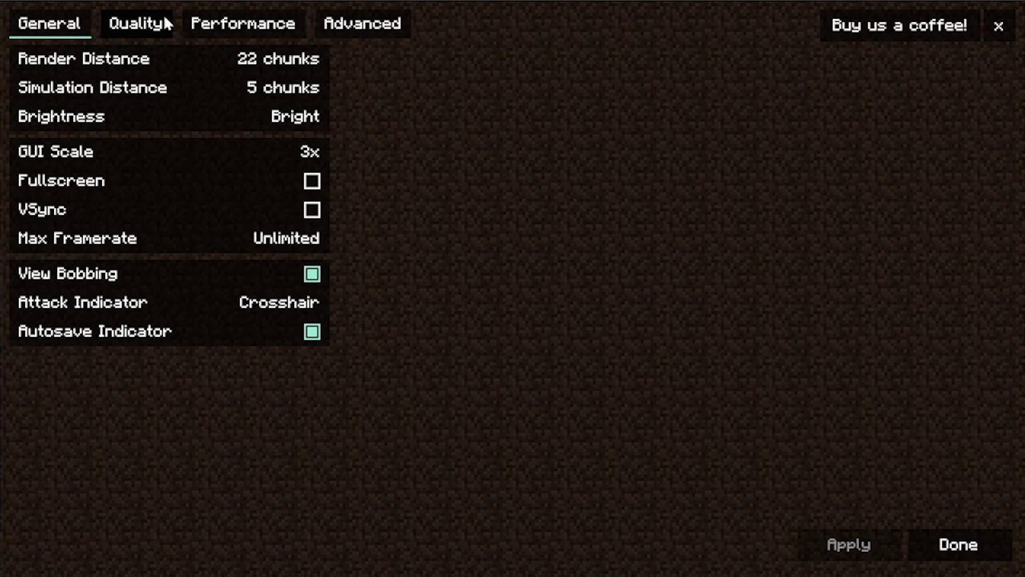
click(213, 23)
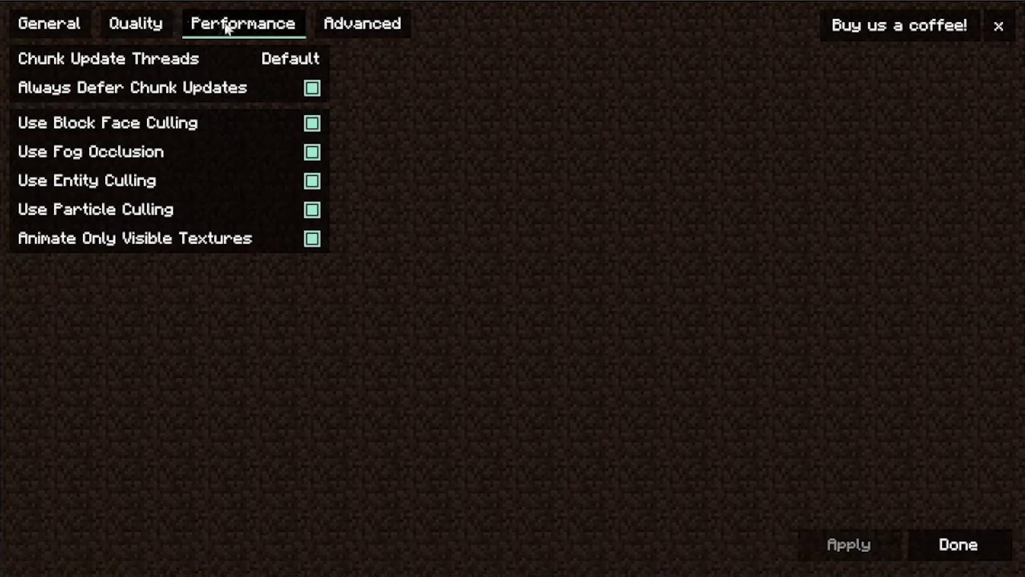
click(143, 32)
click(66, 35)
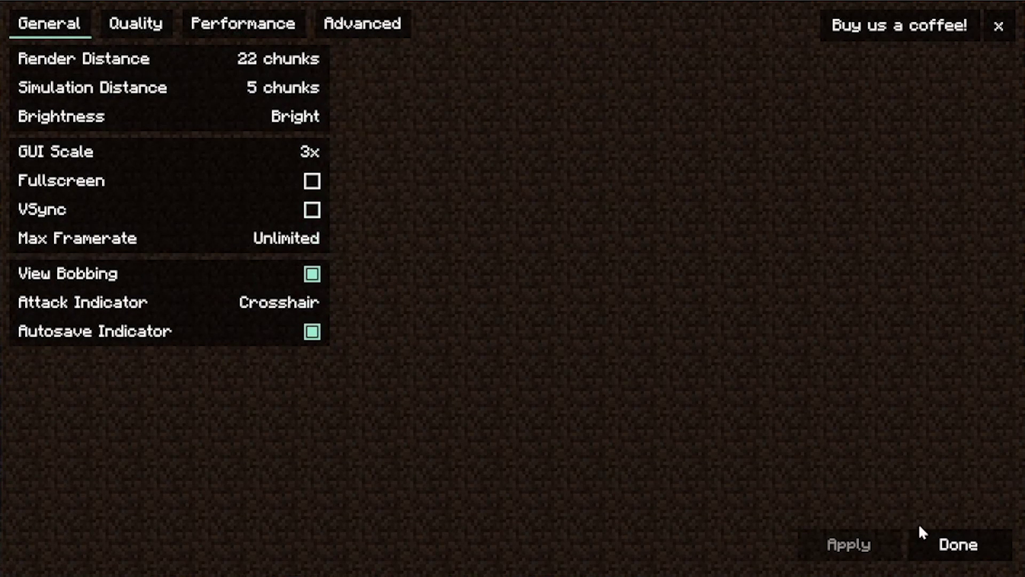